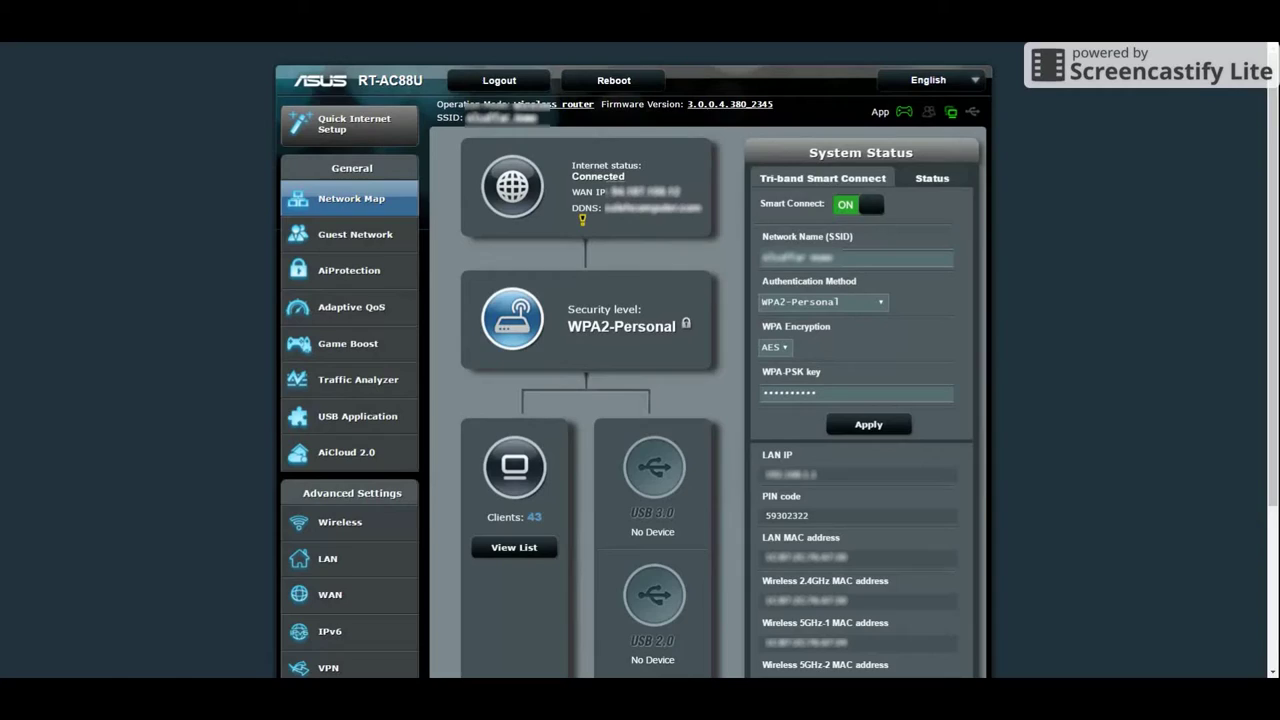
# Step: View the router's CPU and RAM status and client list, and open the first 2.4GHz guest network's settings
pyautogui.click(933, 180)
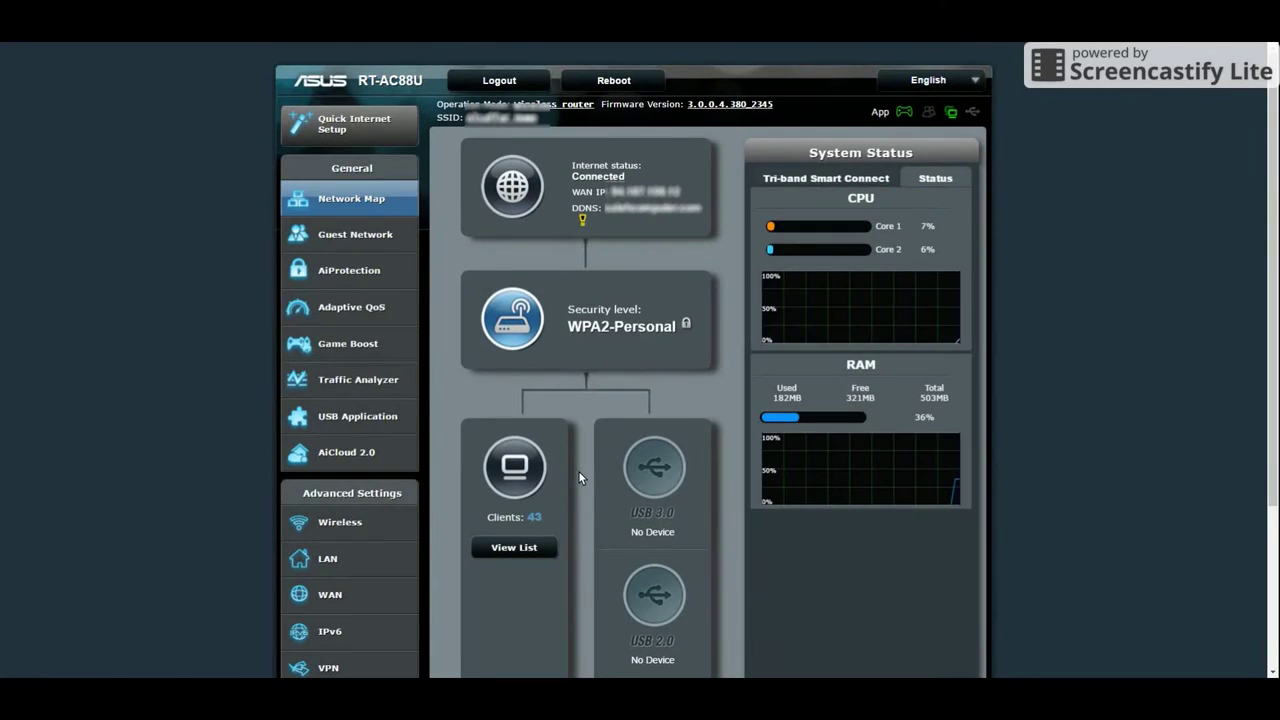
pyautogui.click(522, 478)
pyautogui.click(358, 235)
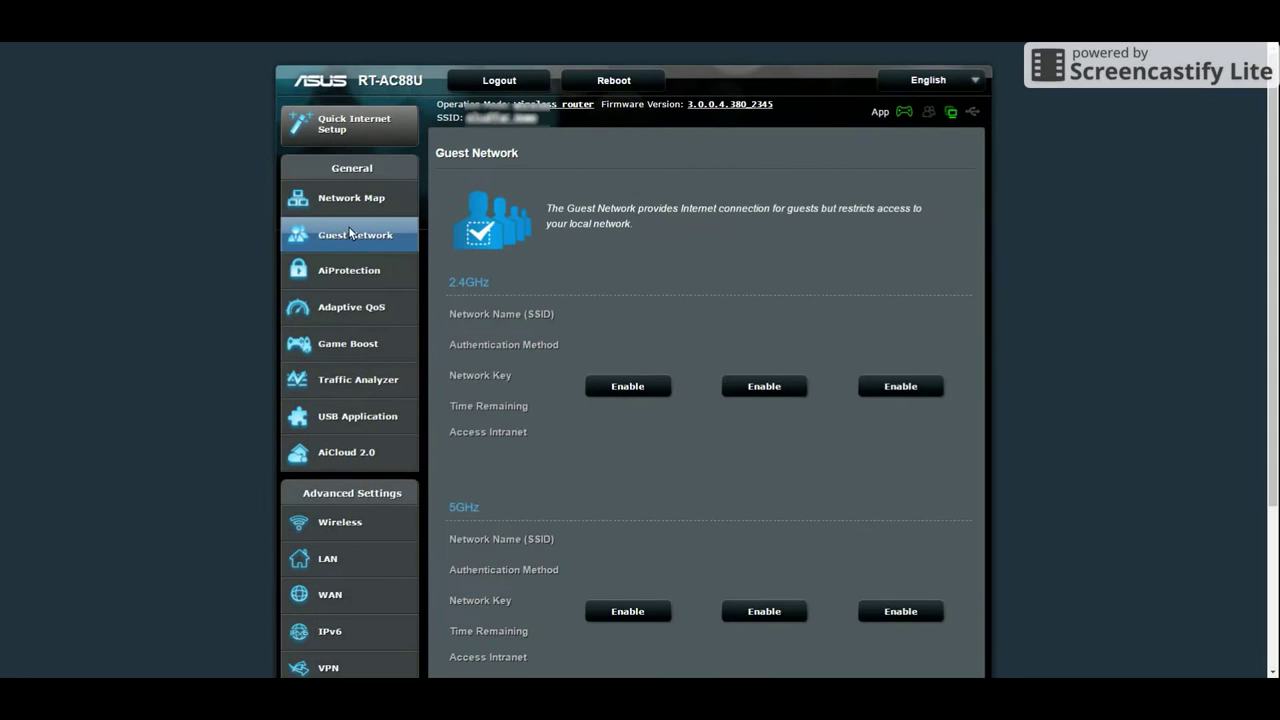
pyautogui.click(628, 386)
# Step: Look through the Adaptive QoS bandwidth monitor, QoS configuration and Web History pages
pyautogui.click(330, 305)
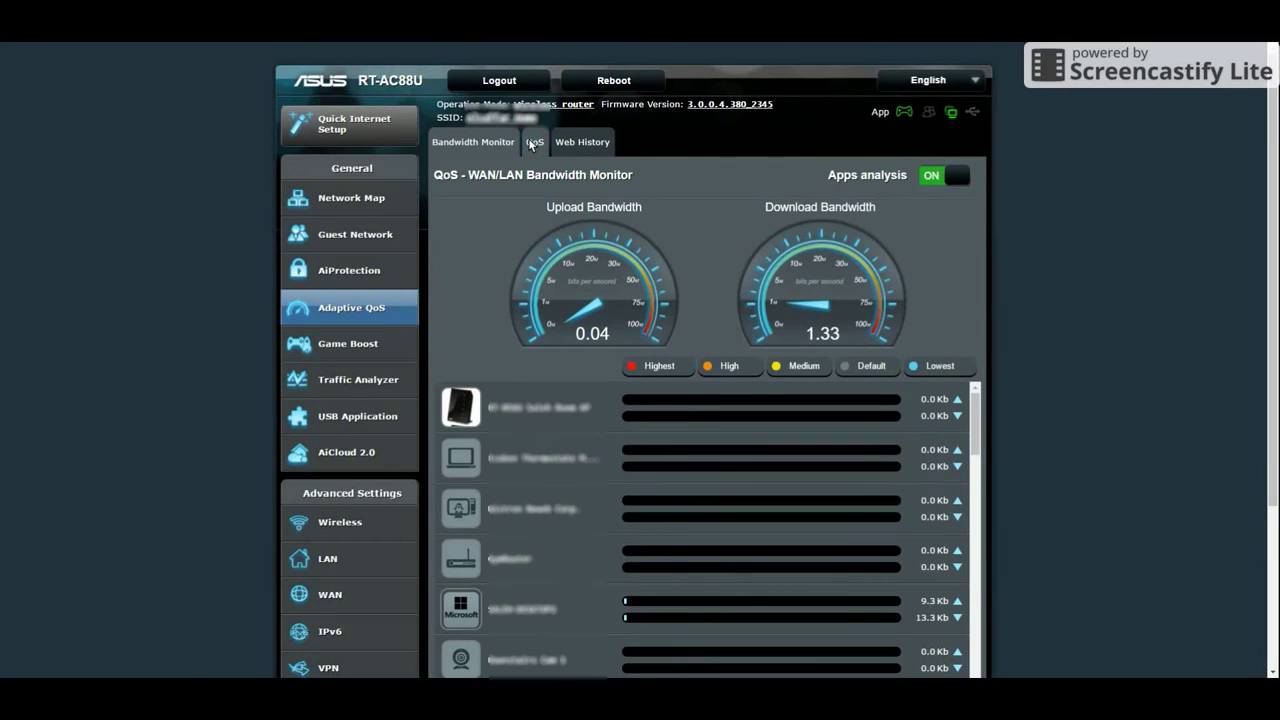
pyautogui.click(535, 142)
pyautogui.click(582, 142)
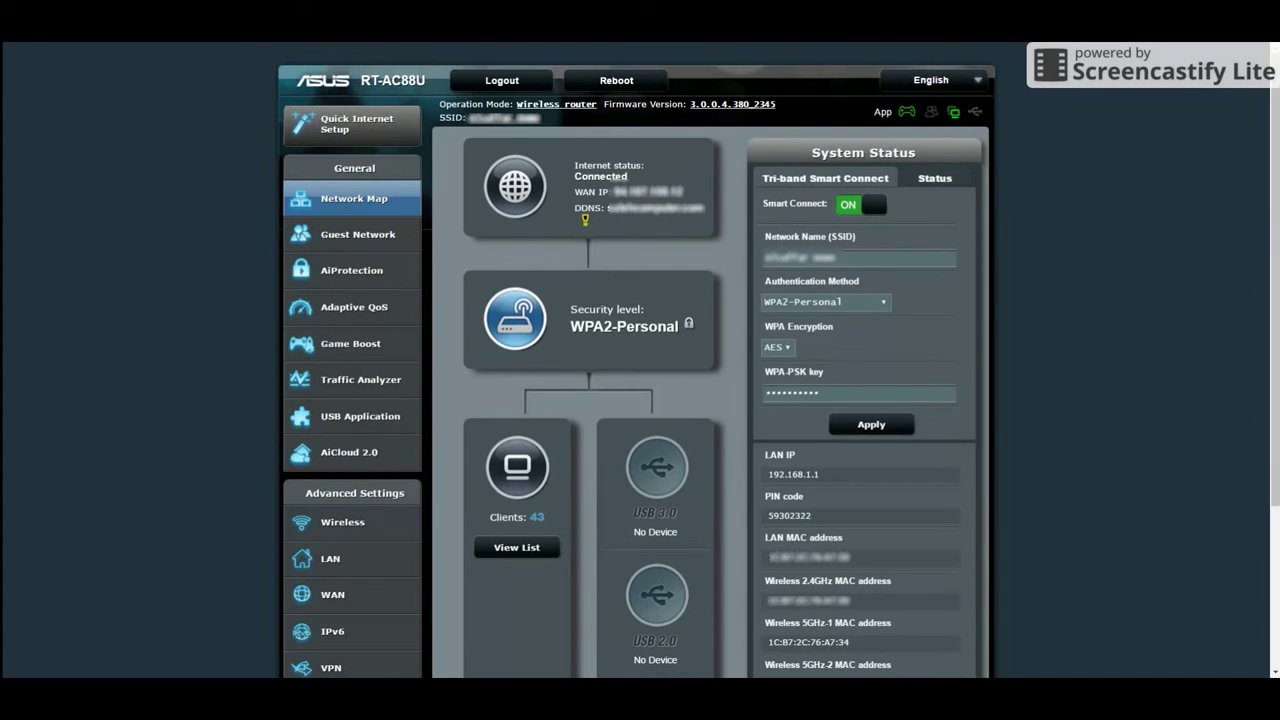
# Step: Display the CPU and RAM status and the list of connected clients from the network map
pyautogui.click(937, 181)
pyautogui.click(929, 178)
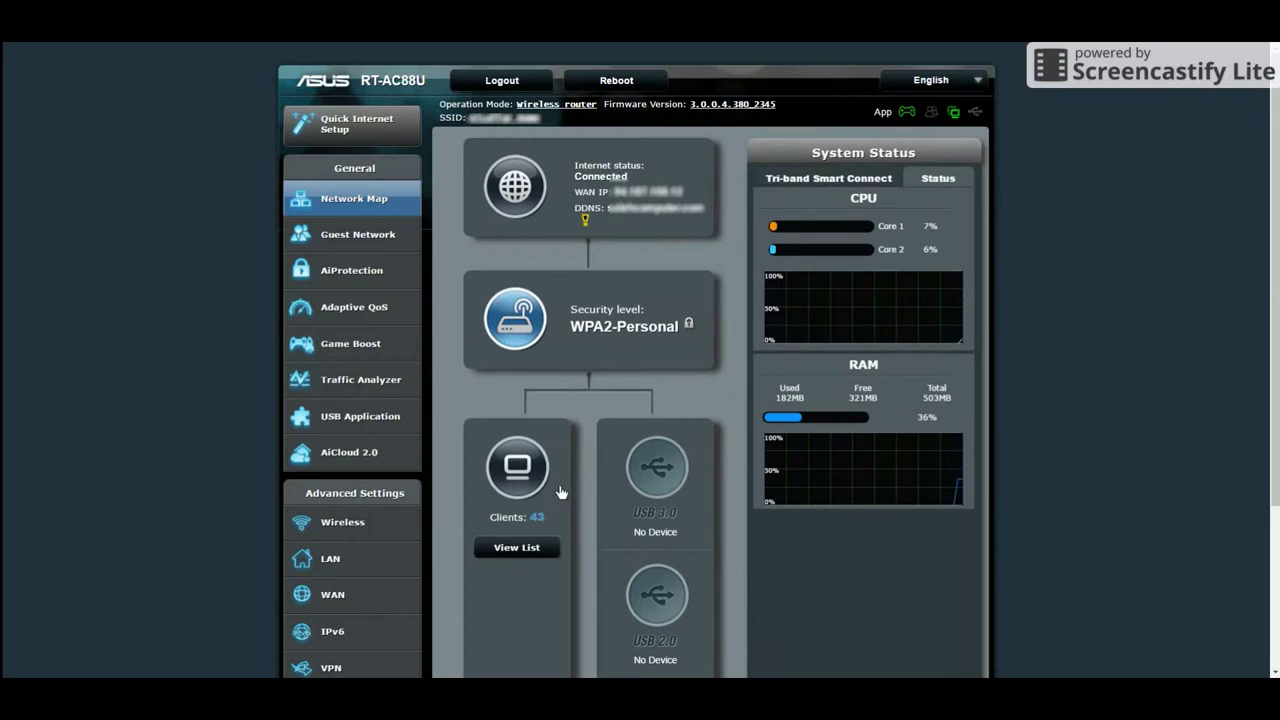
pyautogui.click(526, 476)
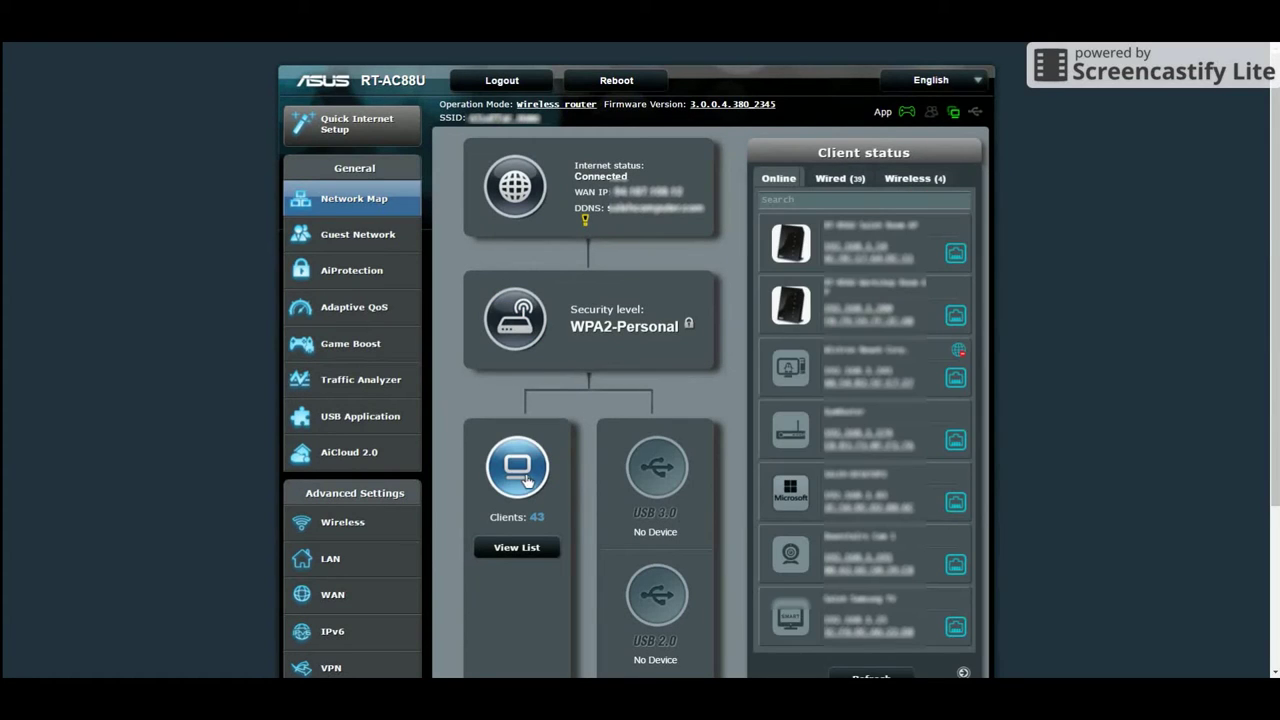
# Step: Inspect the settings for the first 2.4GHz guest network and cancel out of them
pyautogui.click(362, 234)
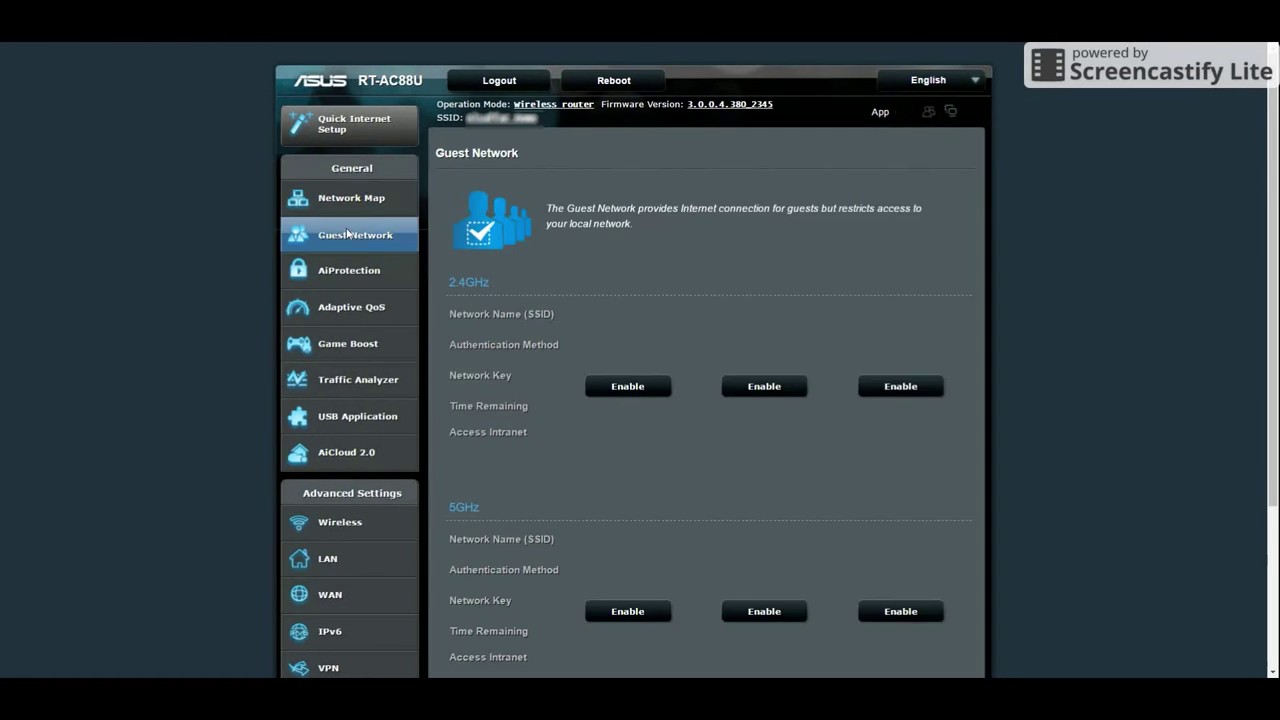
pyautogui.click(655, 388)
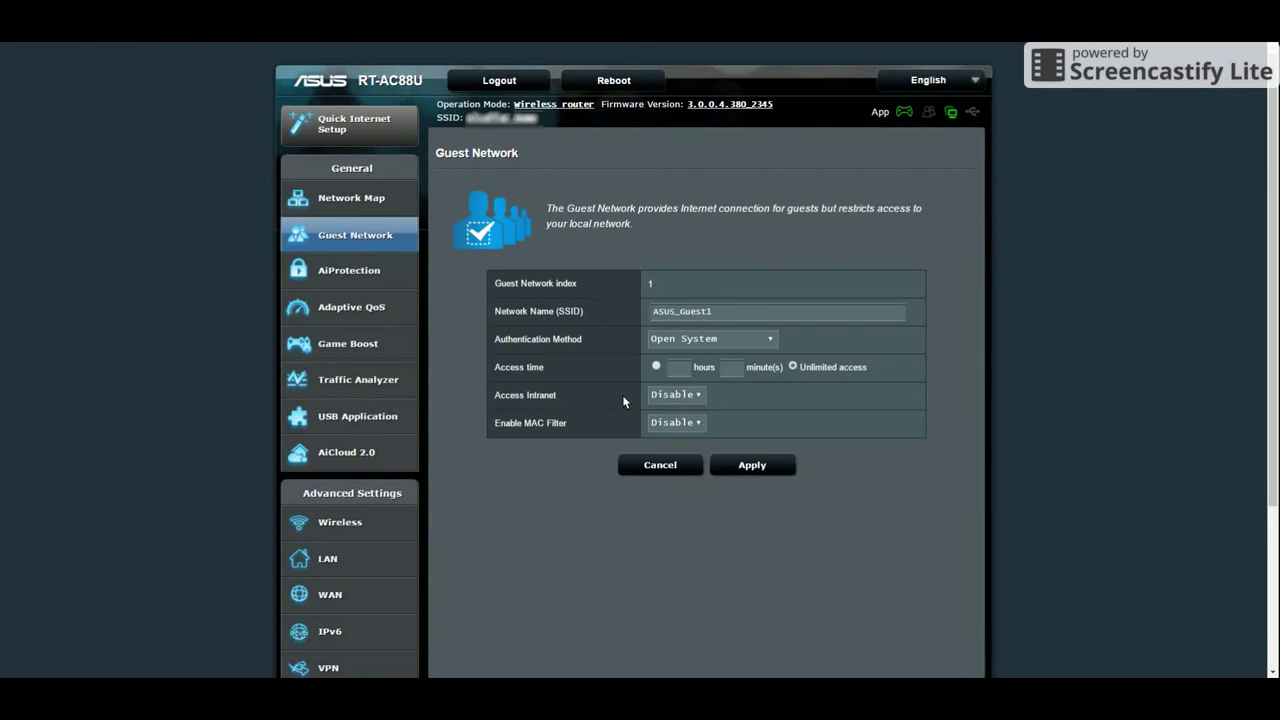
pyautogui.click(660, 466)
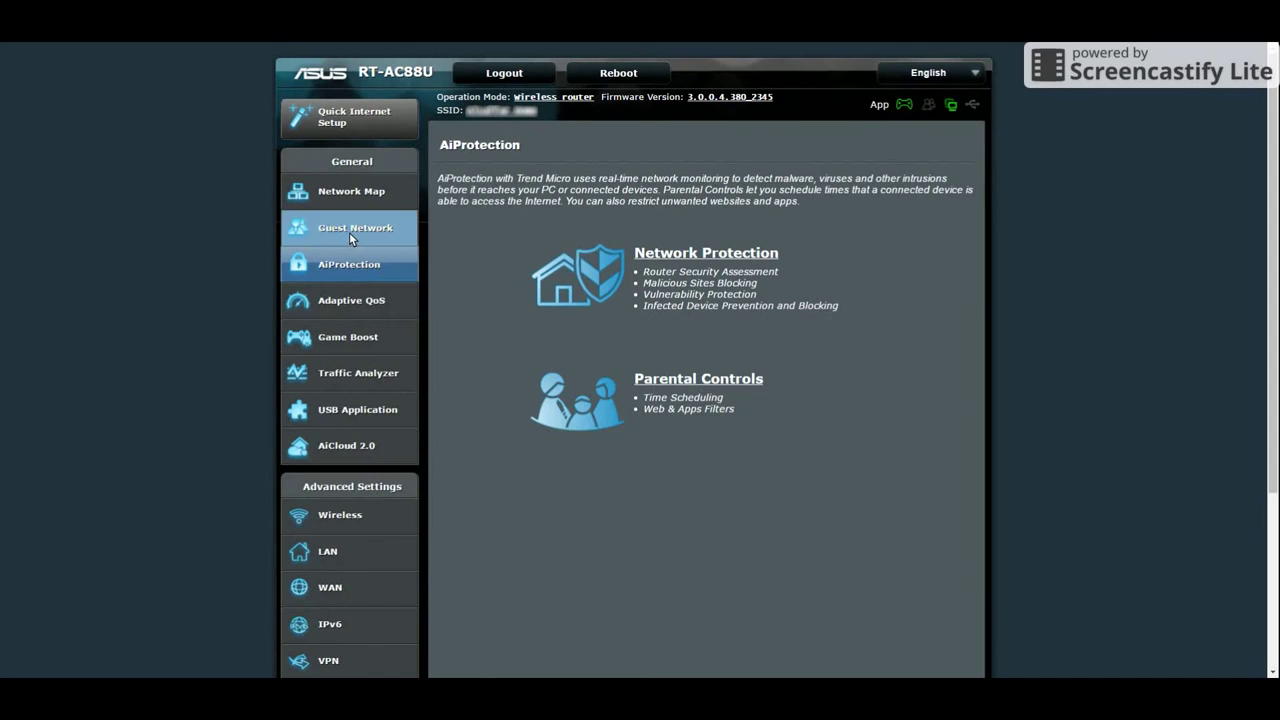
# Step: Review Adaptive QoS, covering the WAN/LAN bandwidth monitor, QoS configuration and Web History
pyautogui.click(330, 300)
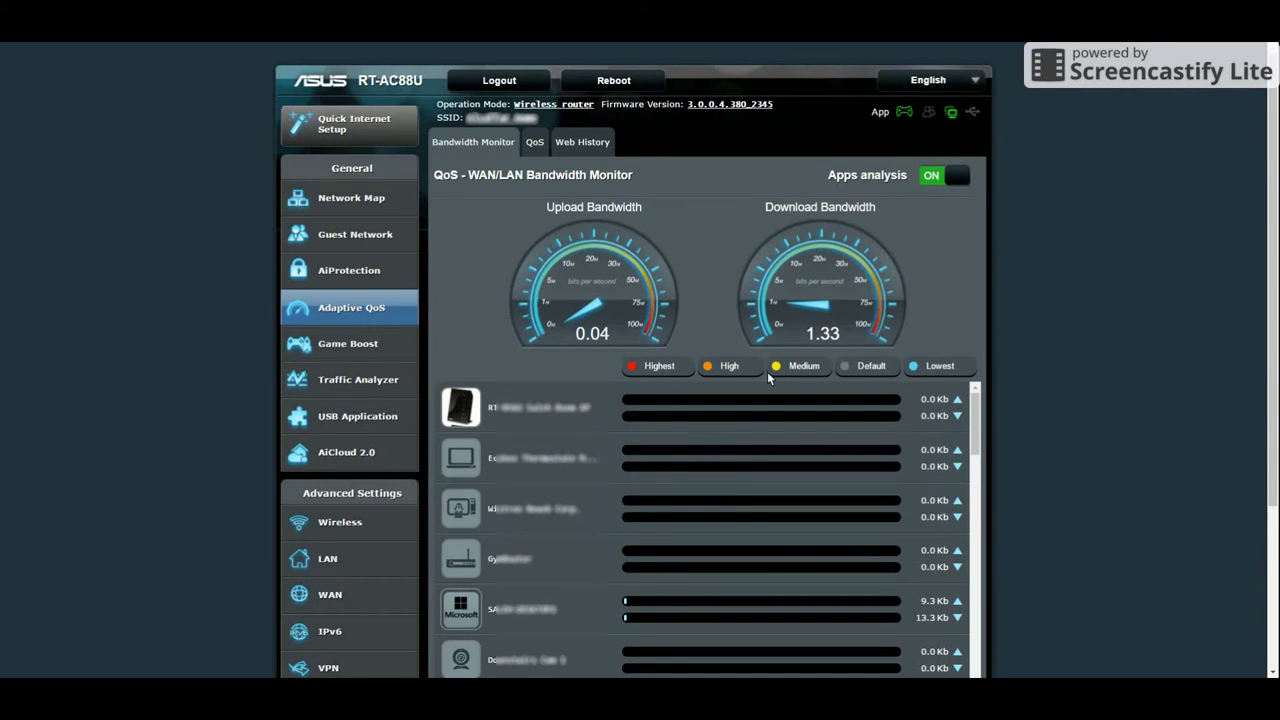
pyautogui.click(532, 144)
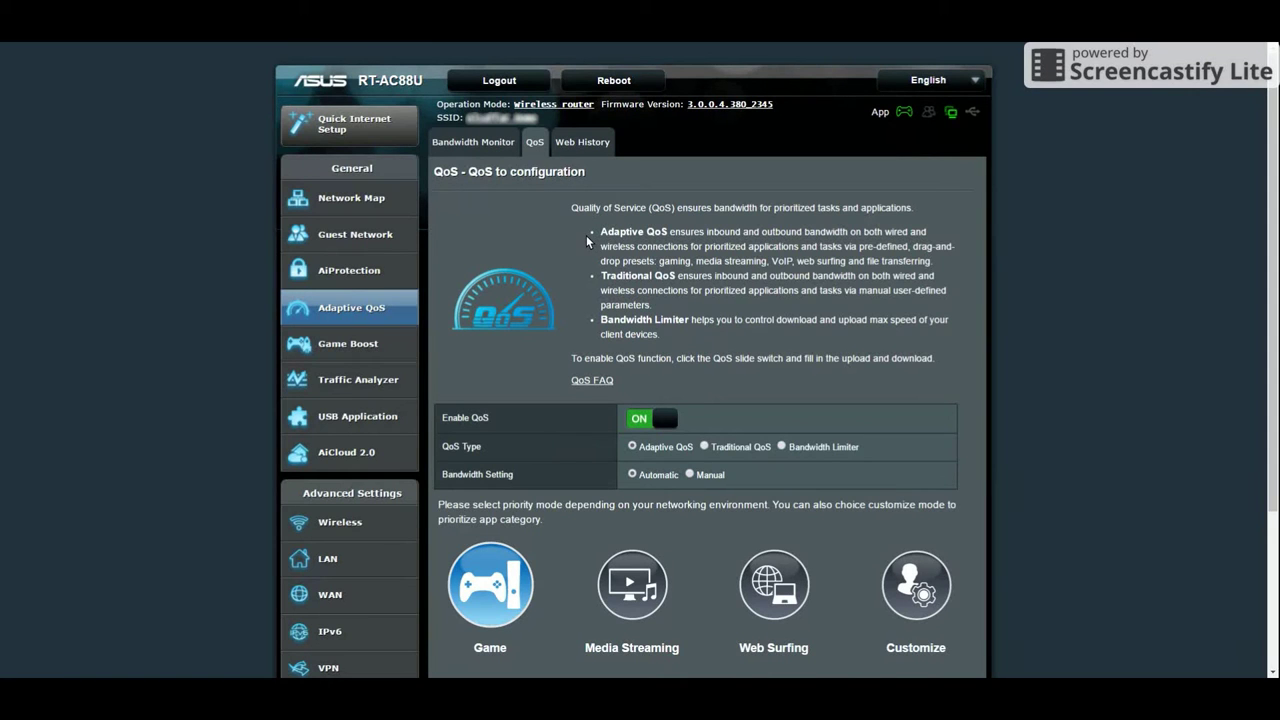
pyautogui.click(558, 146)
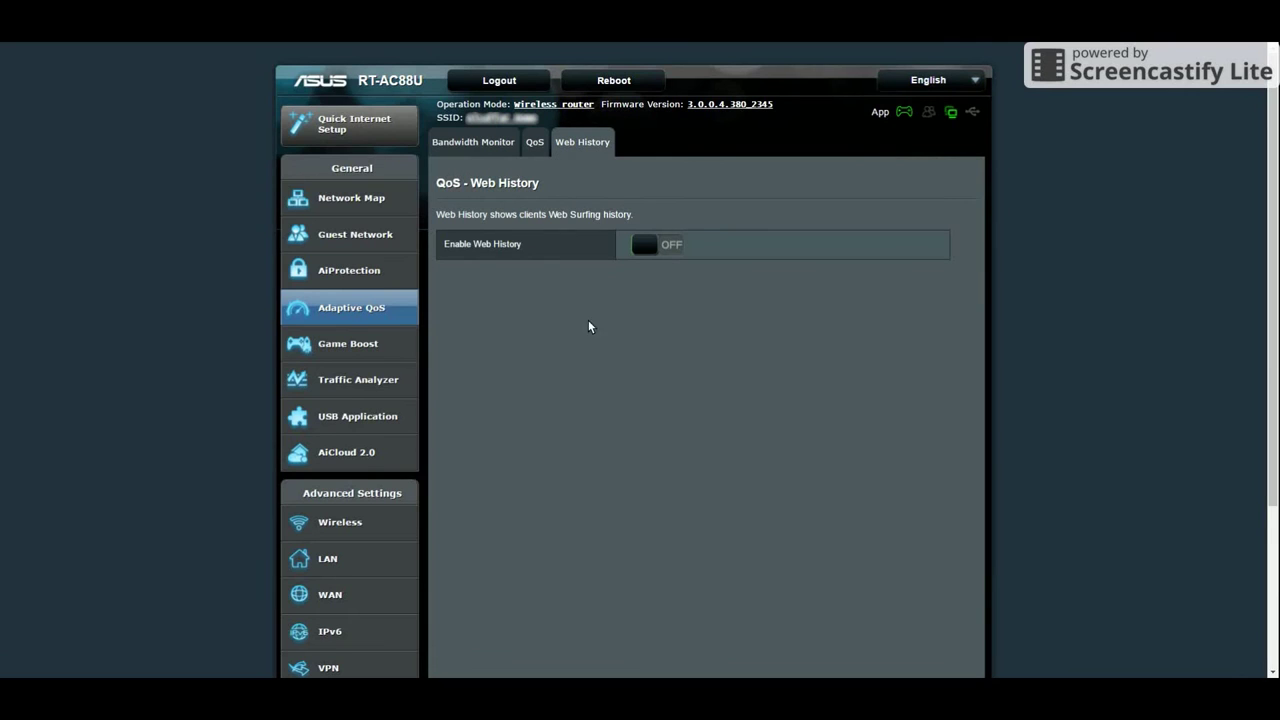
# Step: Look over the Game Boost features and open the WTFast GPN management page
pyautogui.click(382, 346)
pyautogui.scroll(-3, 521, 328)
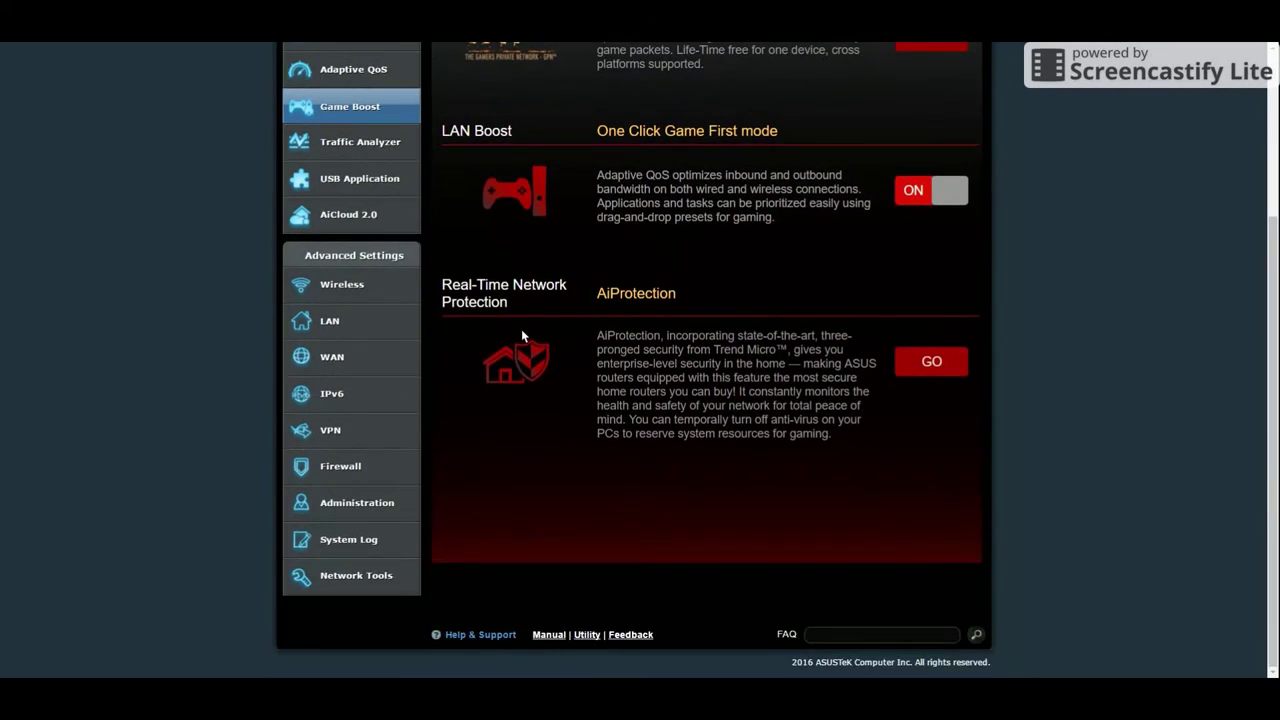
pyautogui.scroll(3, 521, 329)
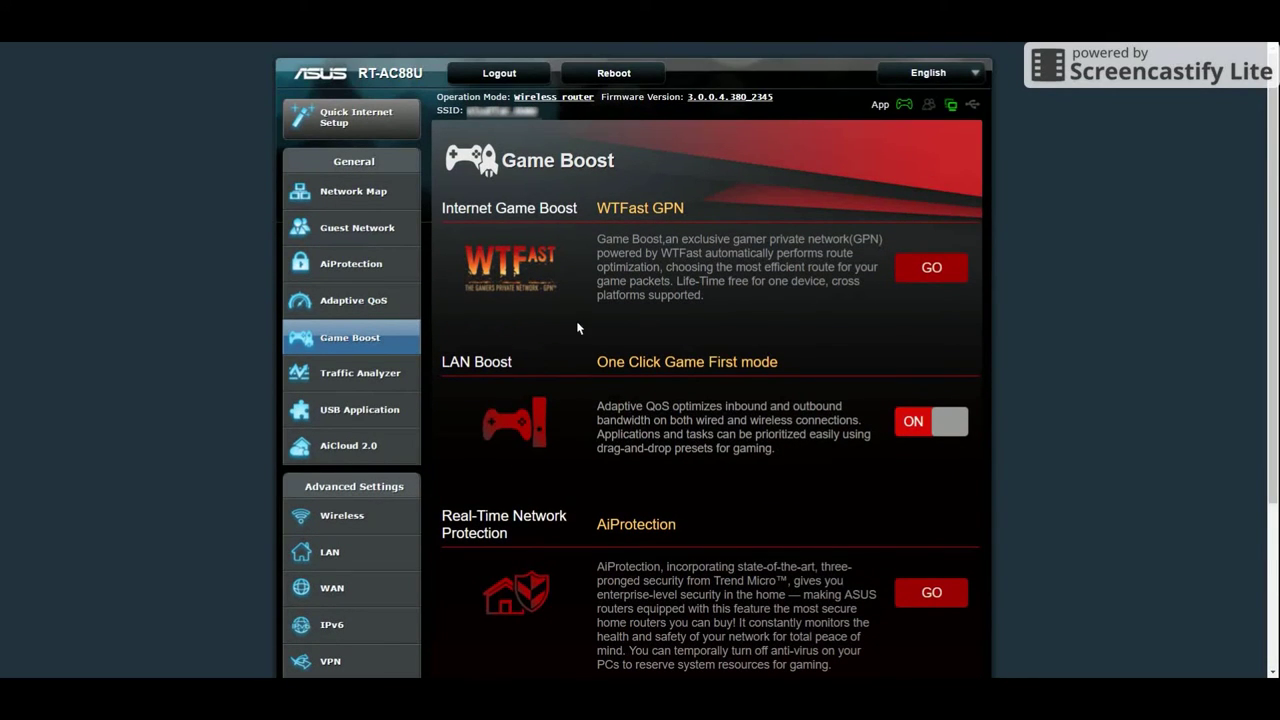
pyautogui.click(904, 270)
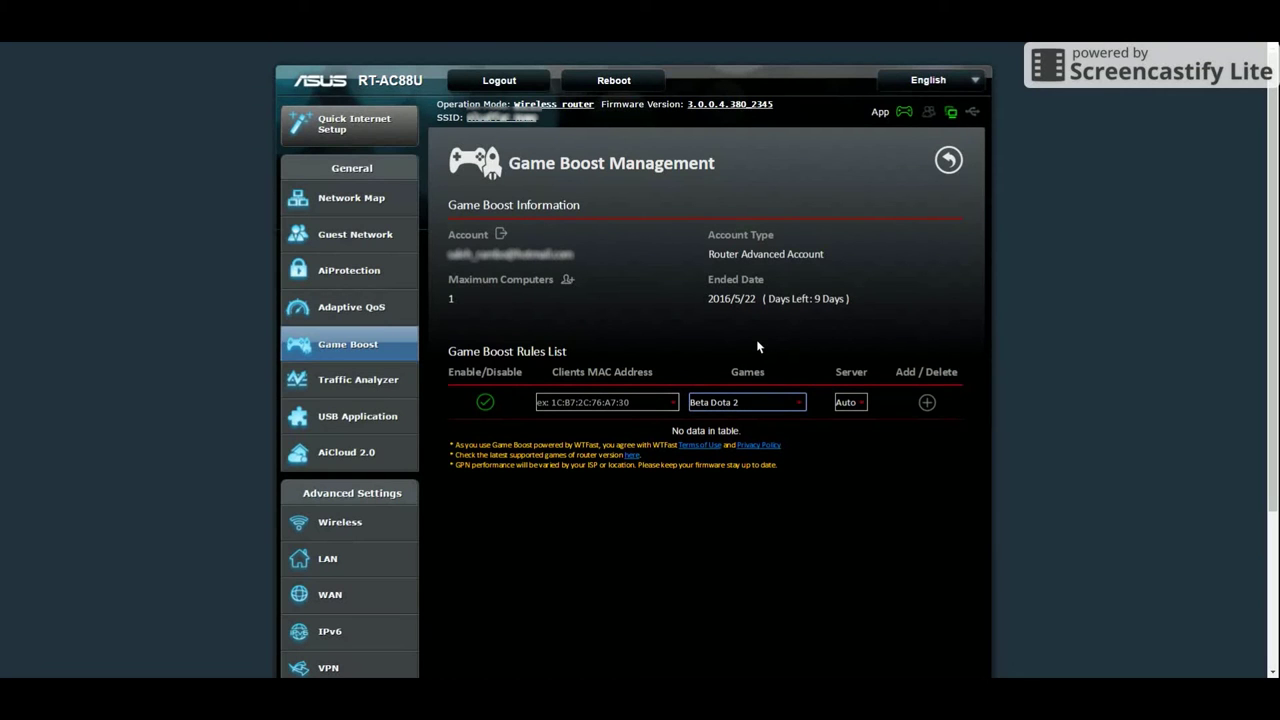
# Step: Return to the Game Boost overview and review the LAN Boost and AiProtection sections
pyautogui.click(350, 344)
pyautogui.scroll(-3, 828, 440)
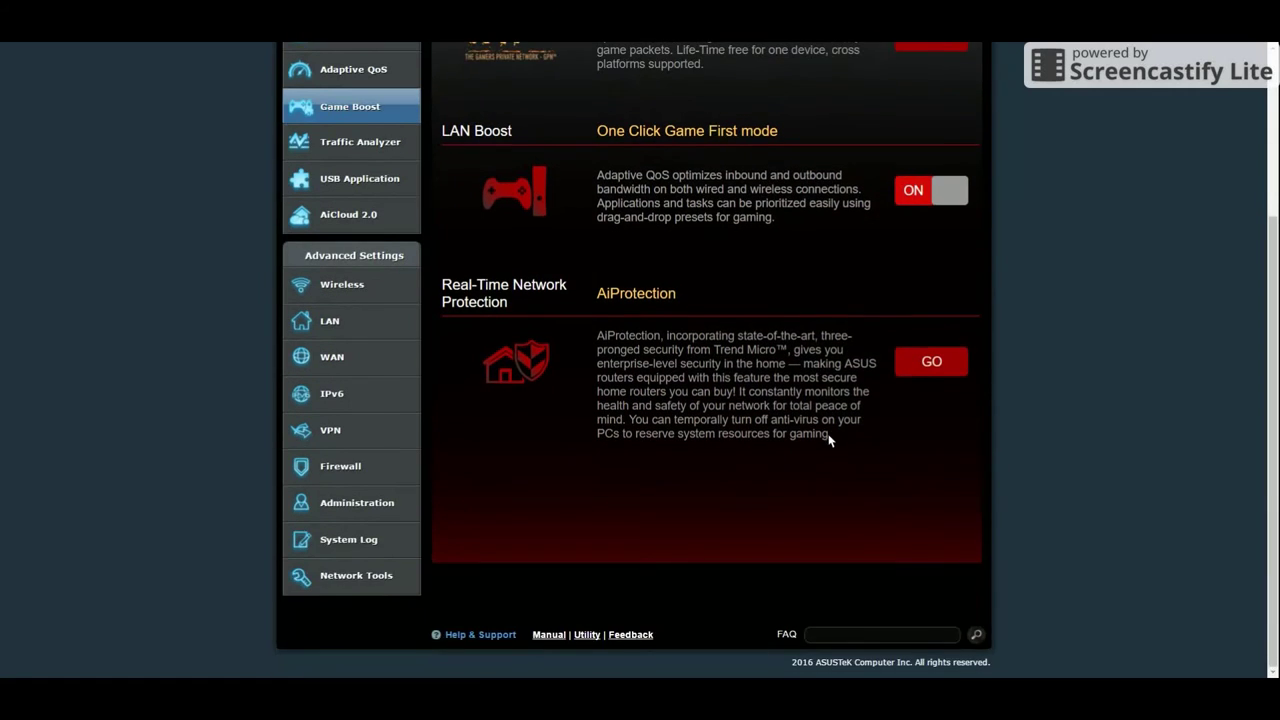
pyautogui.scroll(1, 828, 440)
pyautogui.scroll(3, 854, 431)
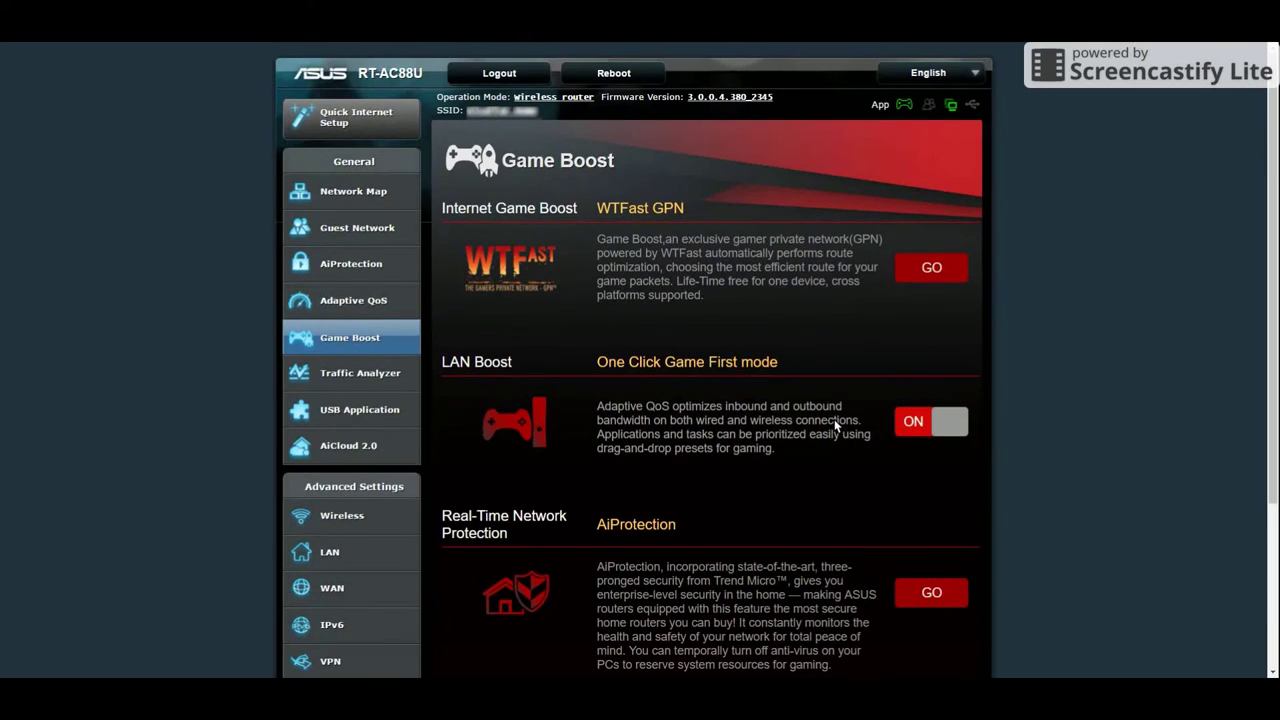
# Step: Examine the Traffic Analyzer statistics, including the daily traffic graph and the usage chart by client
pyautogui.click(338, 379)
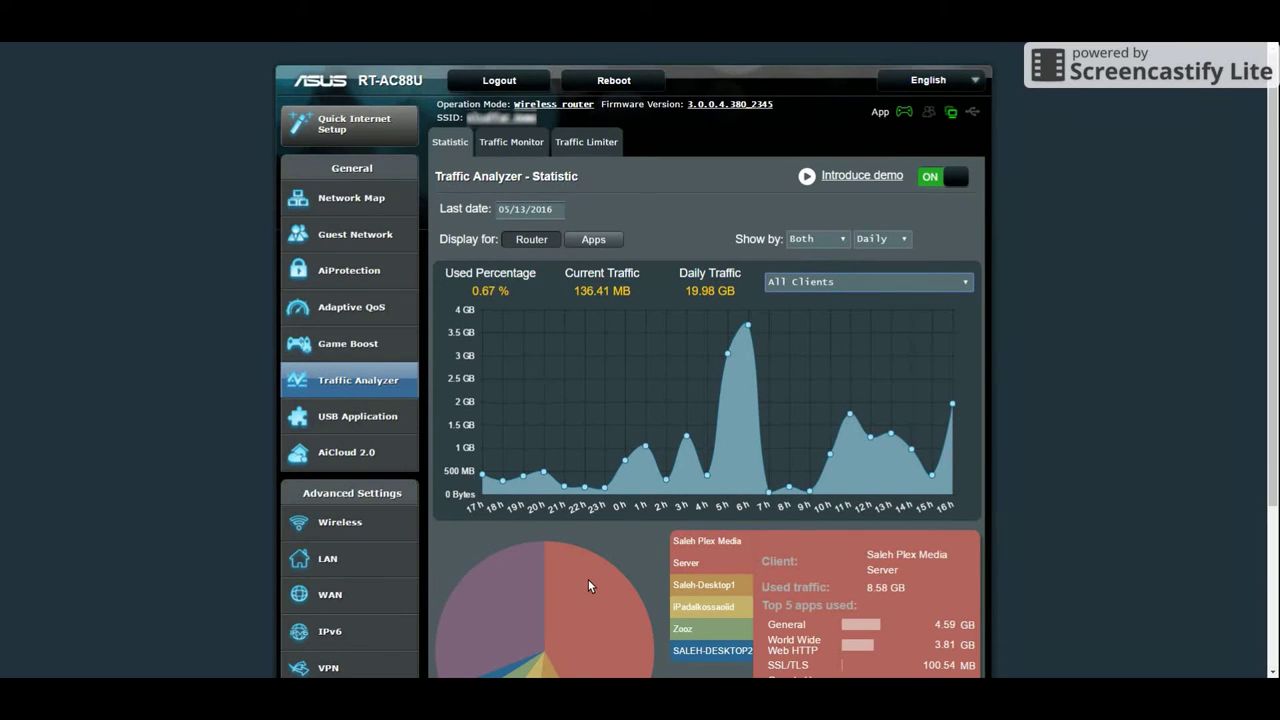
pyautogui.scroll(-2, 600, 575)
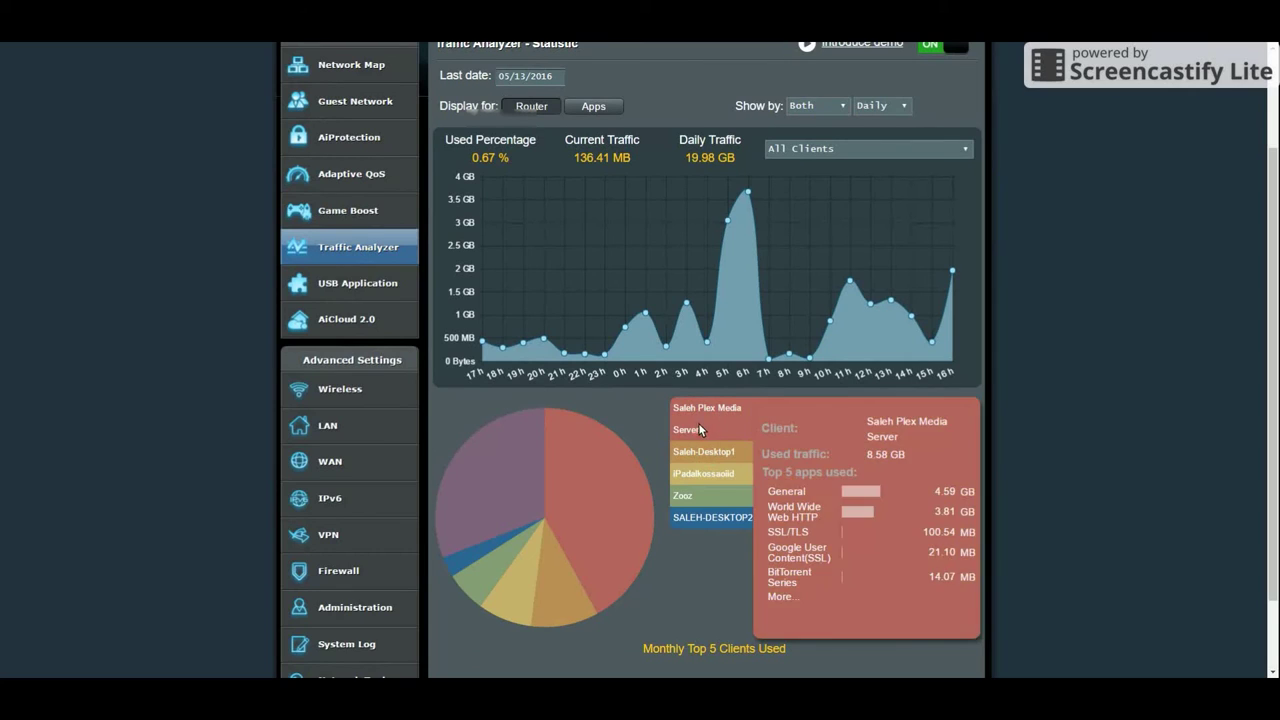
pyautogui.scroll(2, 660, 445)
# Step: Examine the real-time Traffic Monitor graph and its table for the Ethernet WAN connection
pyautogui.click(520, 144)
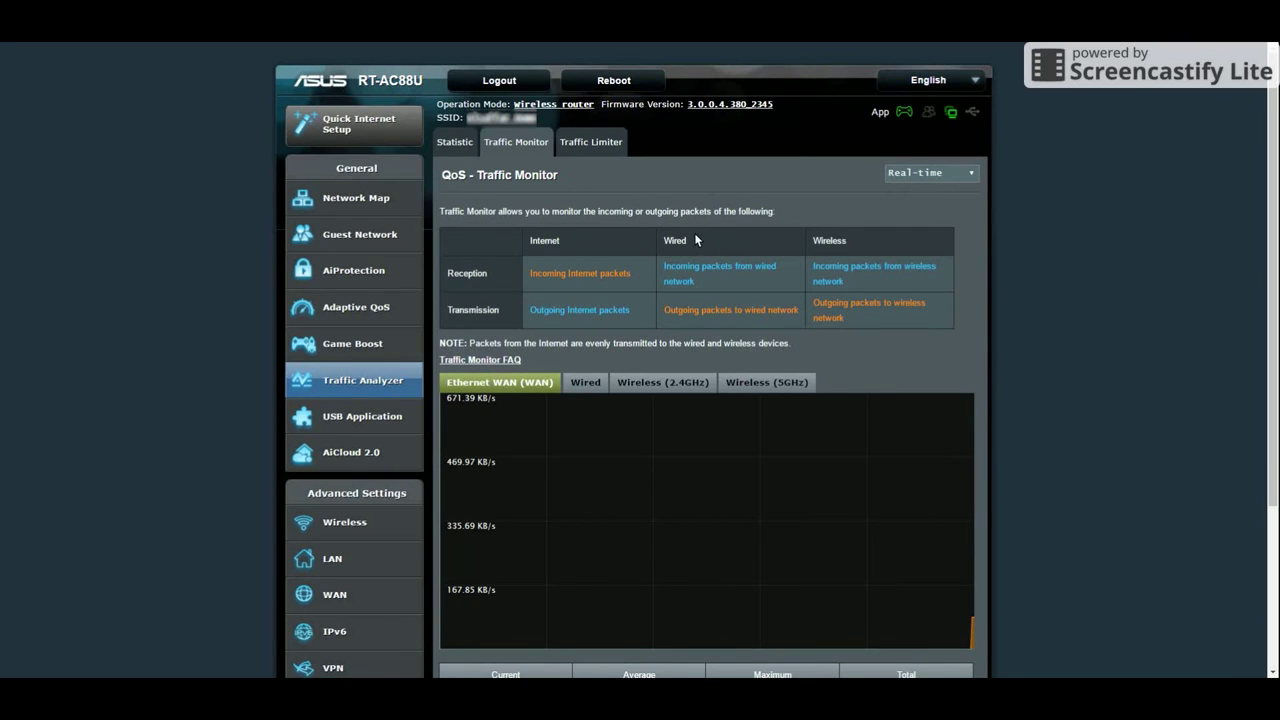
pyautogui.scroll(-3, 688, 228)
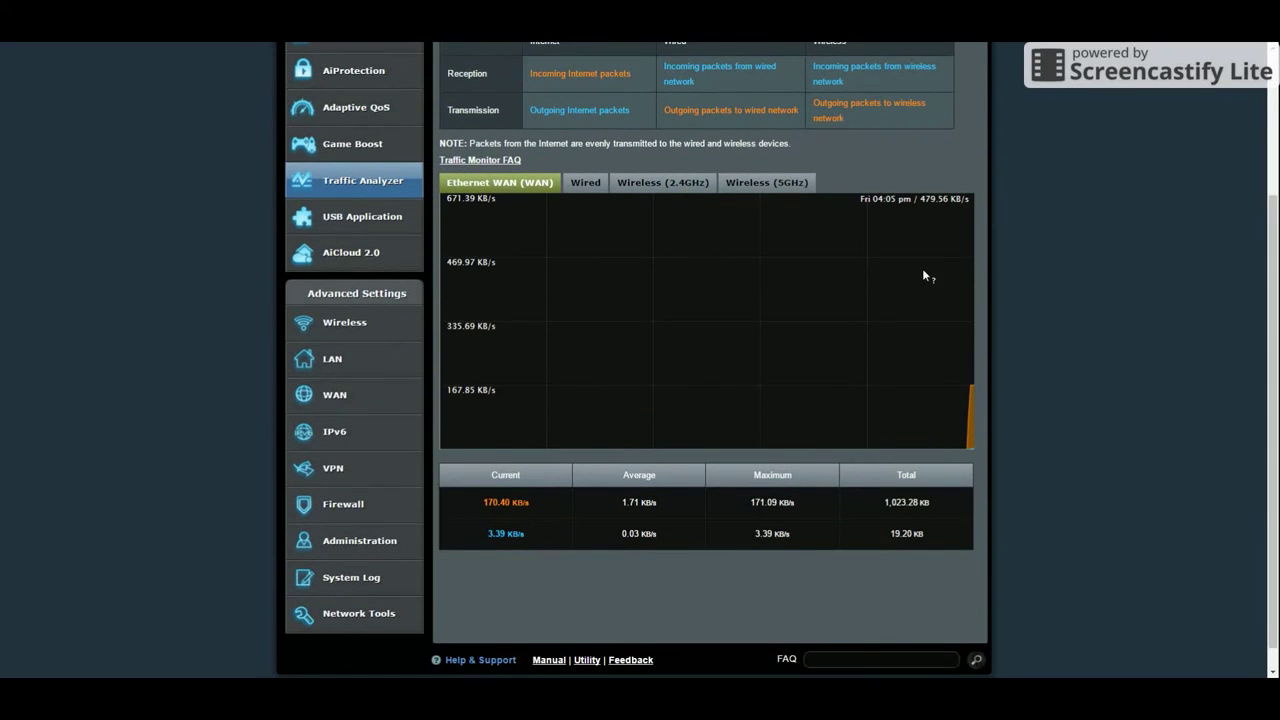
pyautogui.scroll(3, 1040, 328)
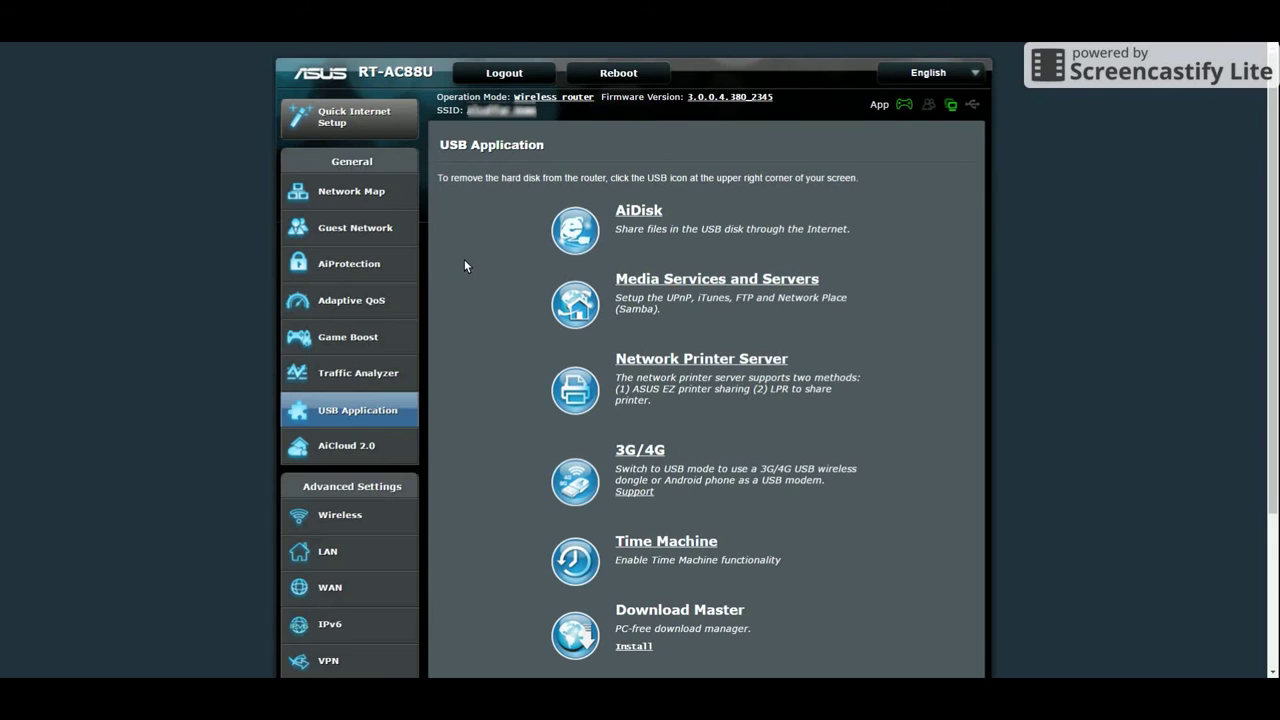
# Step: Open the 3G/4G USB modem settings and check the Enable USB Mode option
pyautogui.click(642, 452)
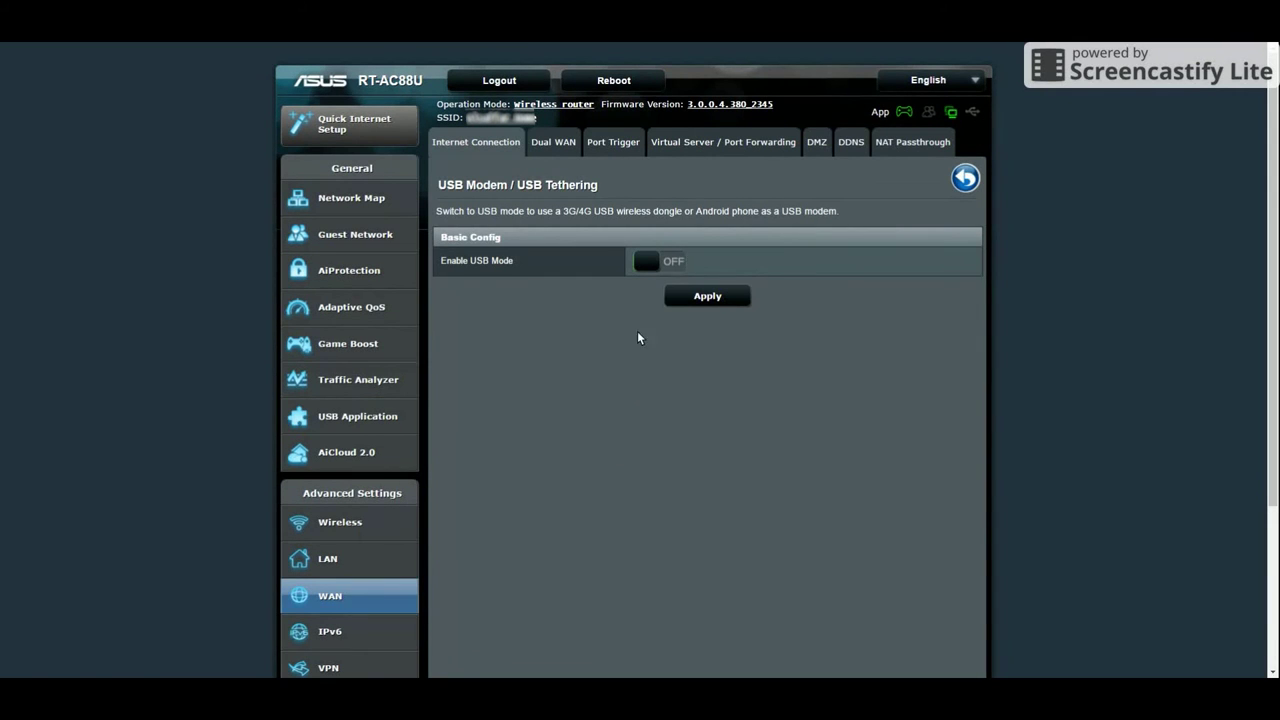
pyautogui.click(648, 262)
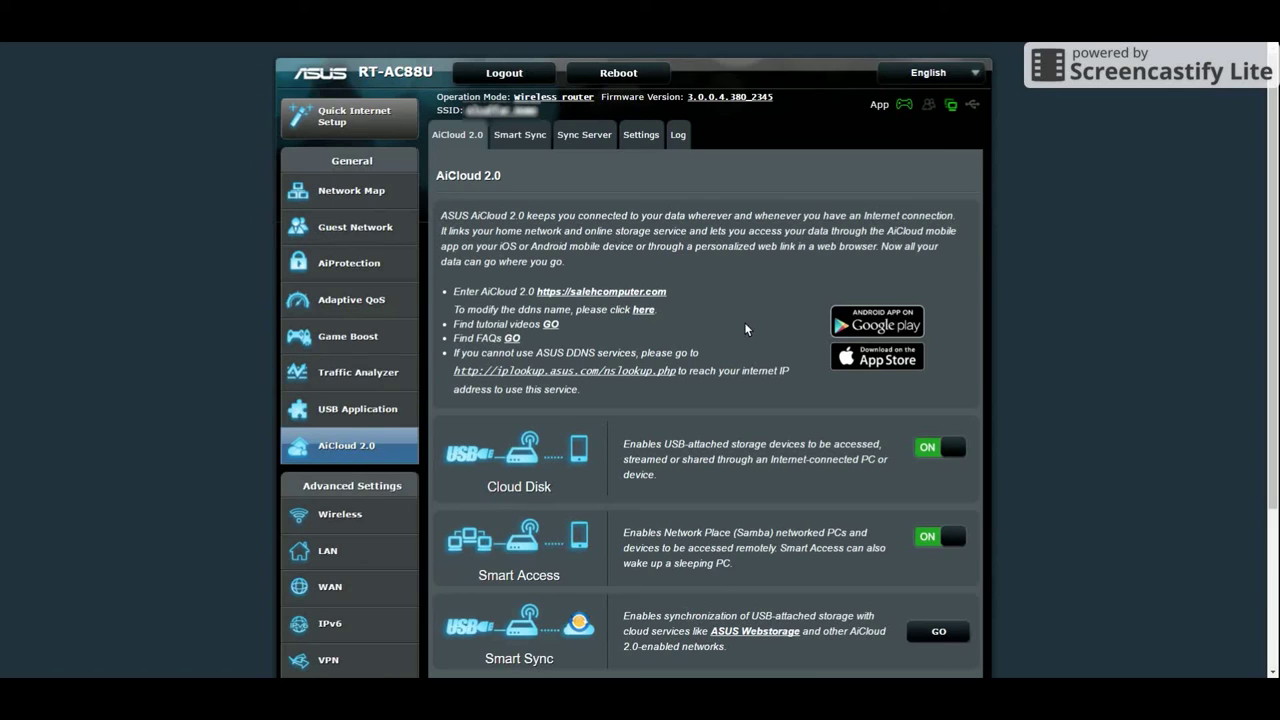
# Step: Browse the AiCloud 2.0 overview along with its Smart Sync, Sync Server, Settings and Log pages
pyautogui.scroll(-2, 741, 465)
pyautogui.scroll(2, 735, 565)
pyautogui.click(520, 141)
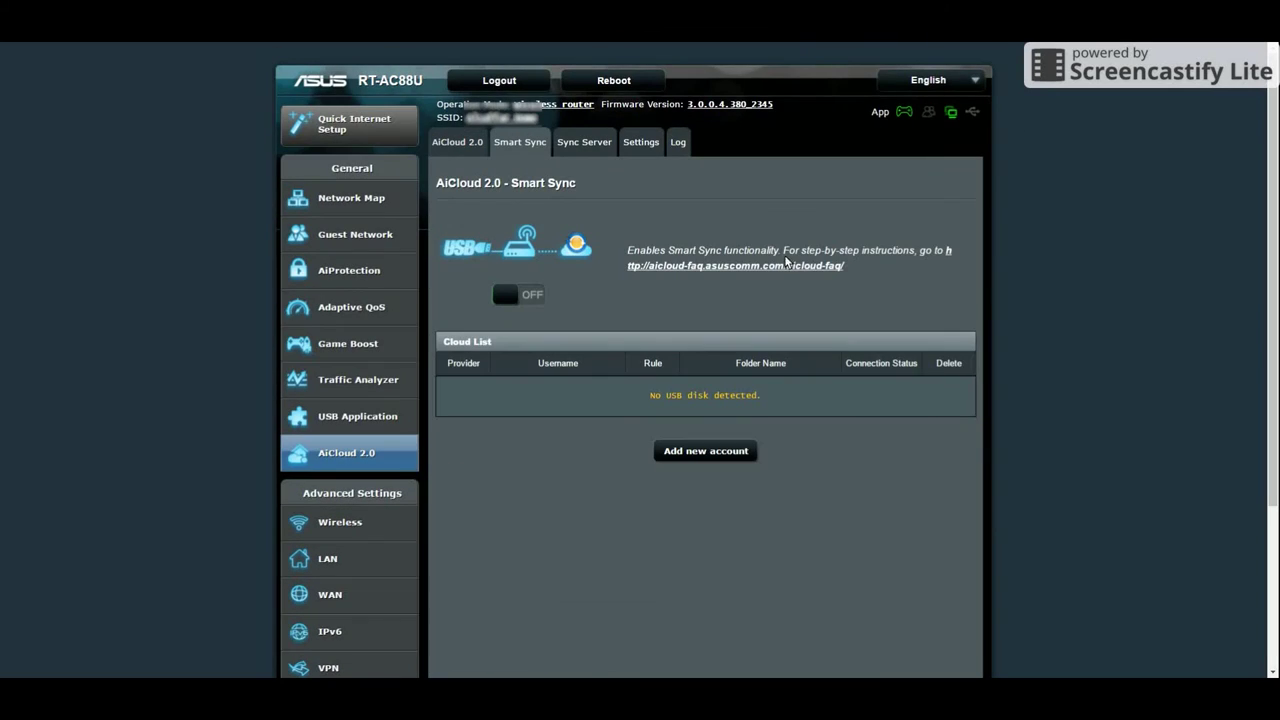
pyautogui.click(584, 141)
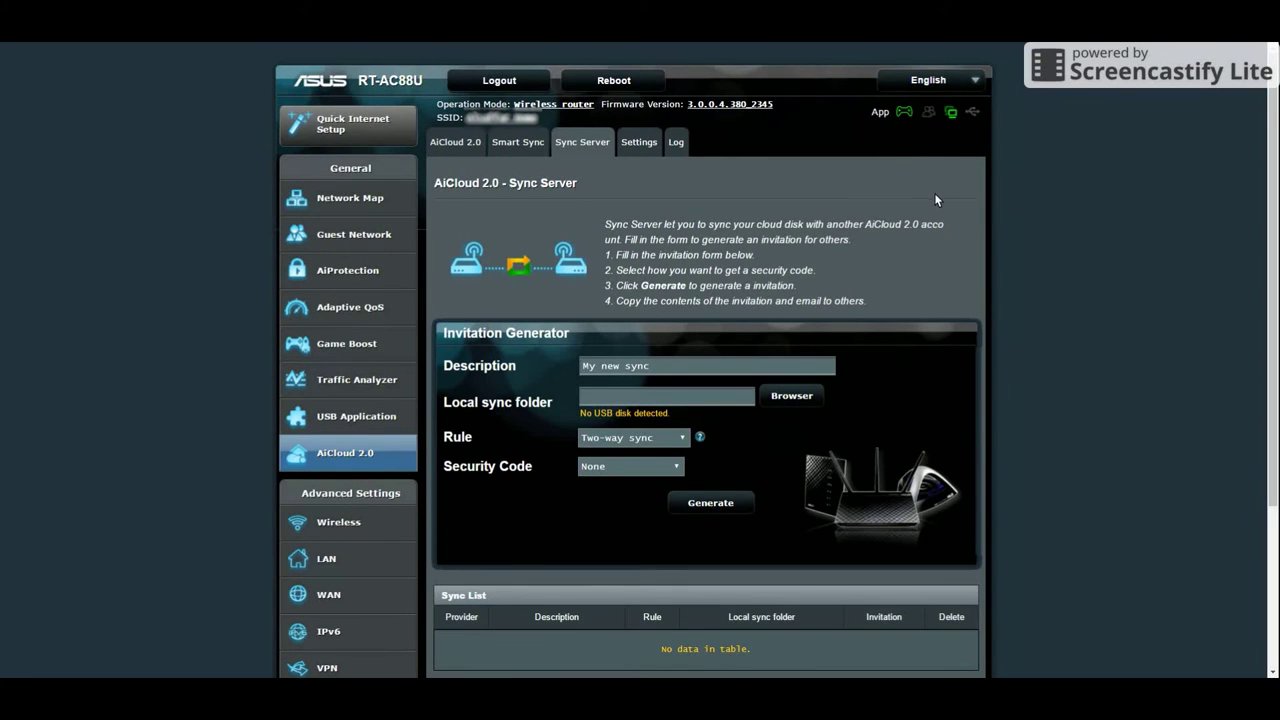
pyautogui.click(639, 141)
pyautogui.click(677, 141)
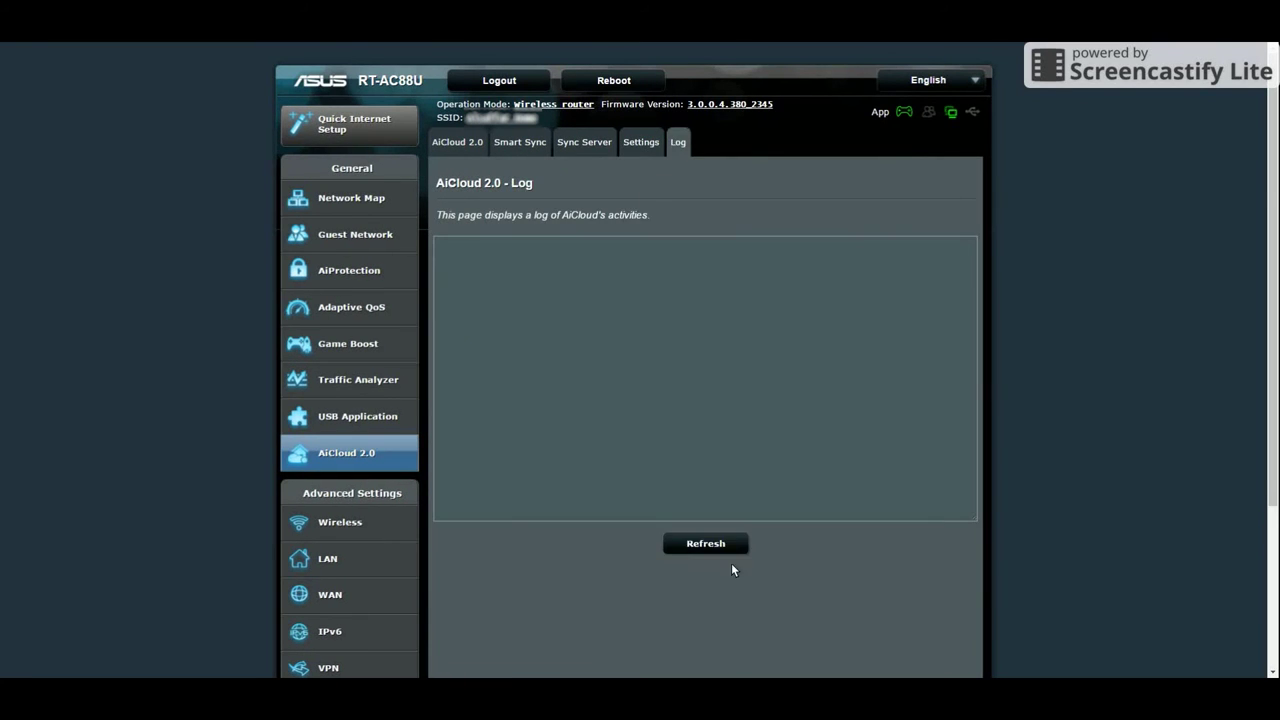
# Step: Browse the advanced Wireless settings, covering the WPS, WDS, RADIUS Setting and Professional pages
pyautogui.click(340, 522)
pyautogui.click(494, 141)
pyautogui.click(530, 141)
pyautogui.click(694, 141)
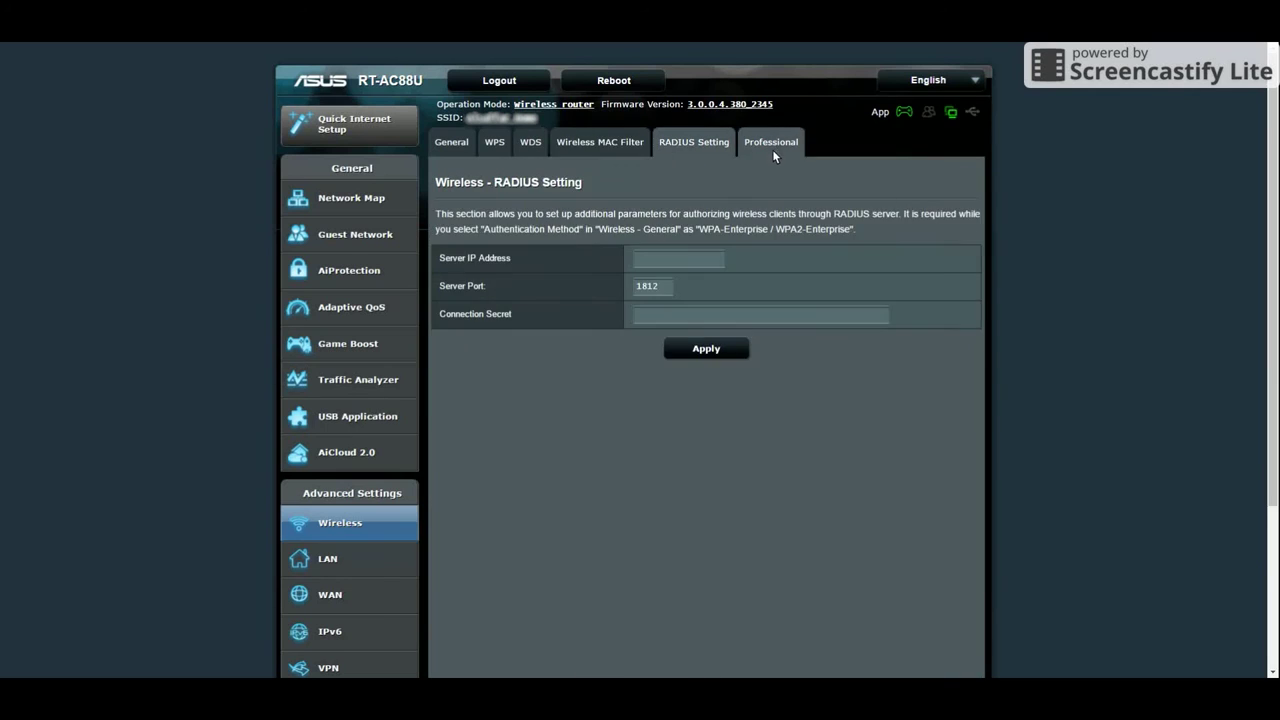
pyautogui.click(771, 142)
pyautogui.scroll(-10, 751, 329)
# Step: Browse the LAN settings, covering the DHCP Server, Route and Switch Control pages
pyautogui.click(335, 288)
pyautogui.click(508, 141)
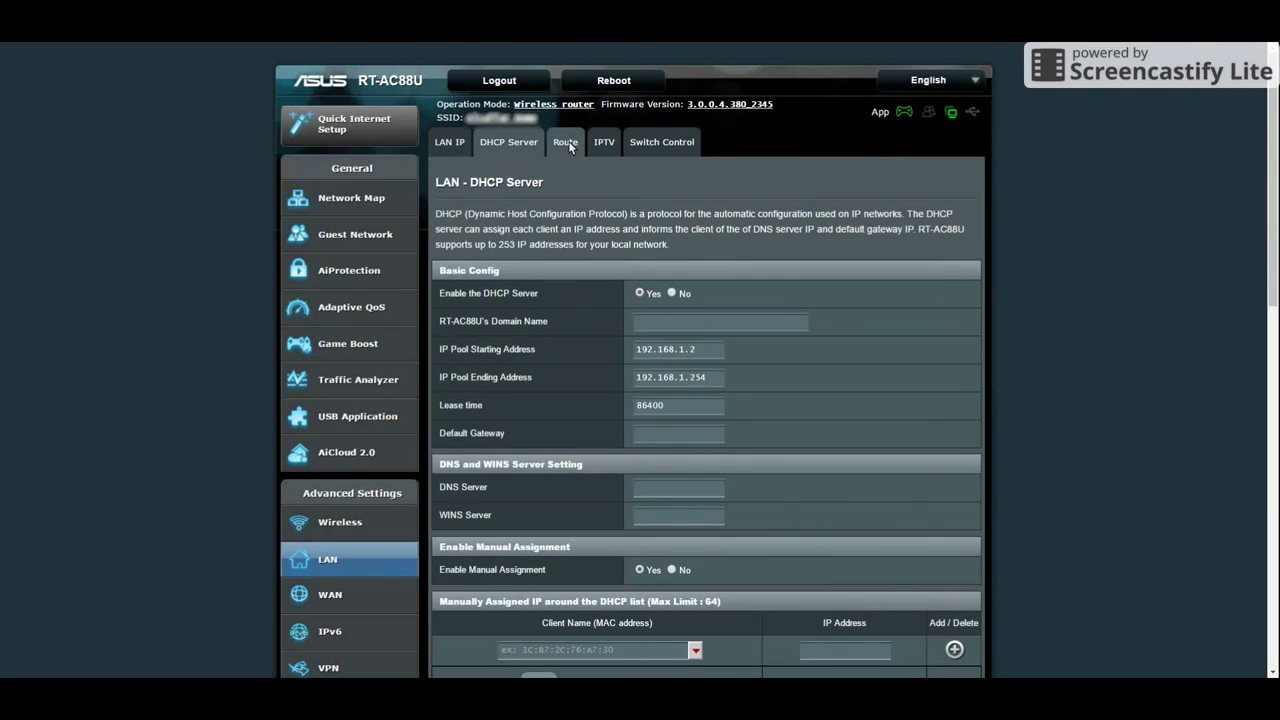
pyautogui.click(566, 142)
pyautogui.click(661, 142)
# Step: Review the WAN Internet Connection settings and the Dual WAN page
pyautogui.click(330, 594)
pyautogui.scroll(-10, 573, 212)
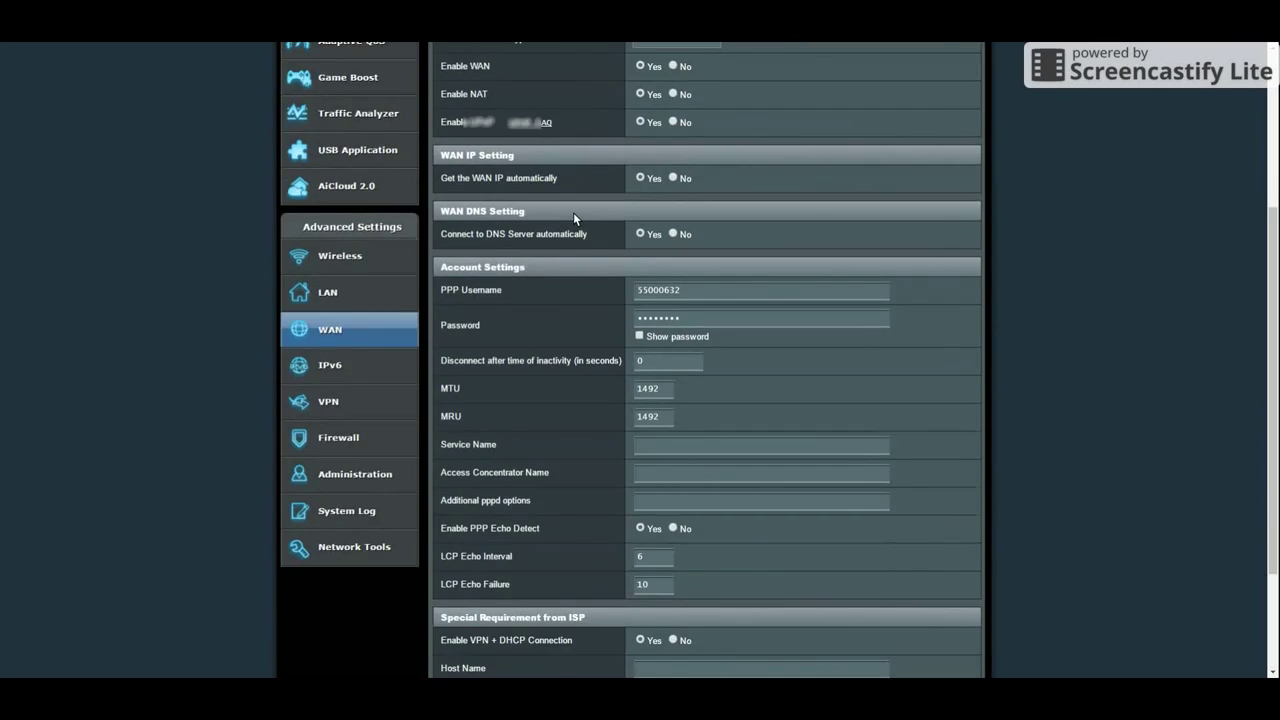
pyautogui.scroll(10, 572, 212)
pyautogui.click(572, 143)
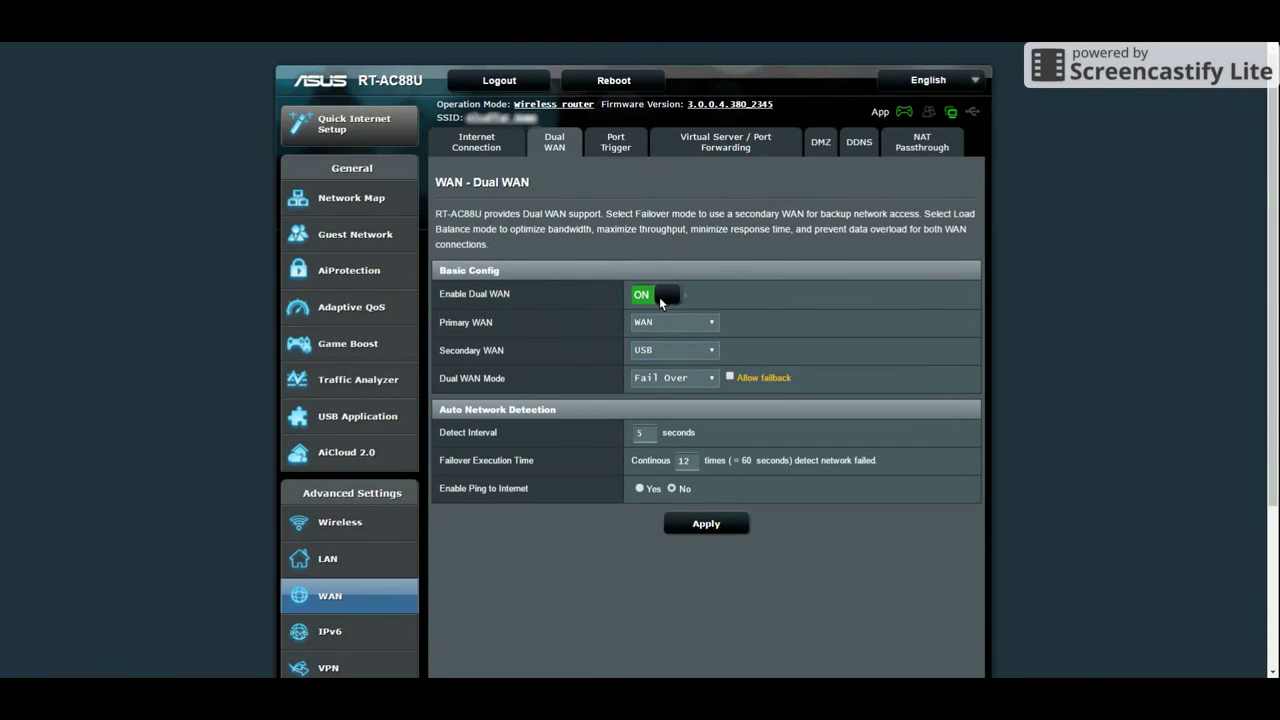
# Step: Browse the WAN Port Trigger, Virtual Server / Port Forwarding, DMZ, DDNS and NAT Passthrough pages
pyautogui.click(614, 147)
pyautogui.click(736, 149)
pyautogui.click(821, 148)
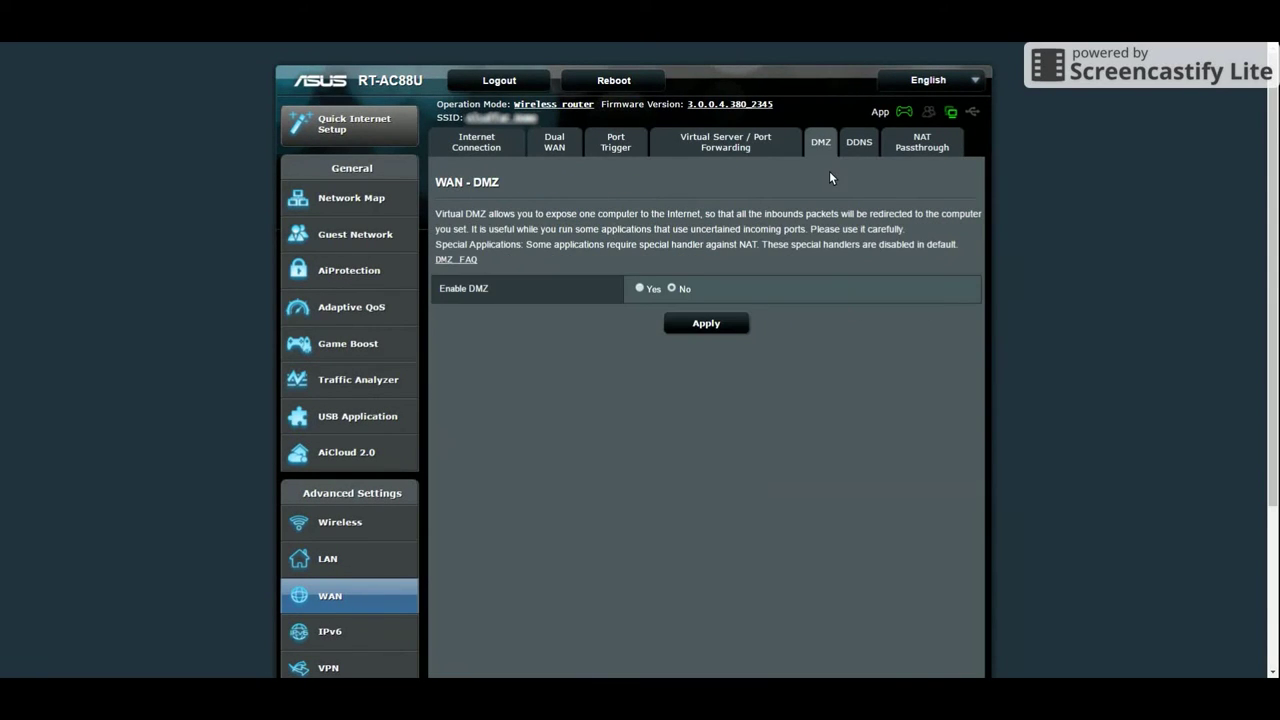
pyautogui.click(858, 146)
pyautogui.click(921, 145)
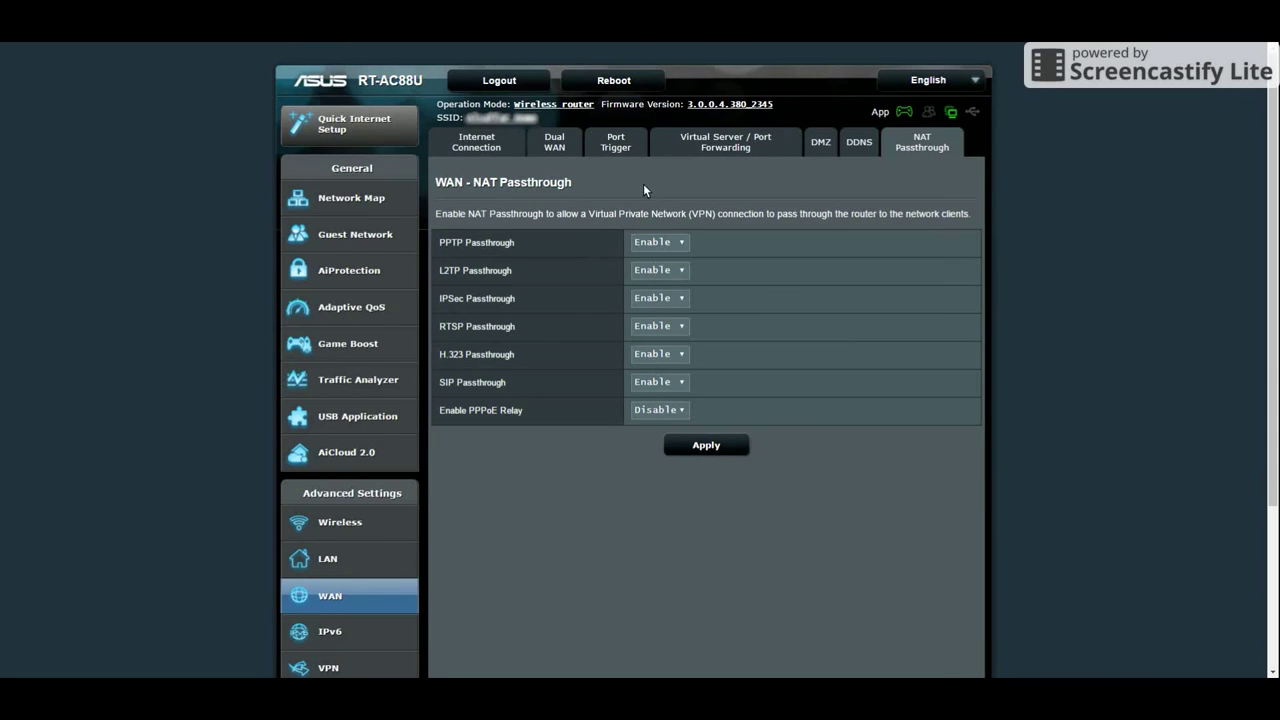
# Step: View the IPv6 settings and the VPN Server and VPN Client pages
pyautogui.click(325, 636)
pyautogui.click(328, 667)
pyautogui.click(514, 140)
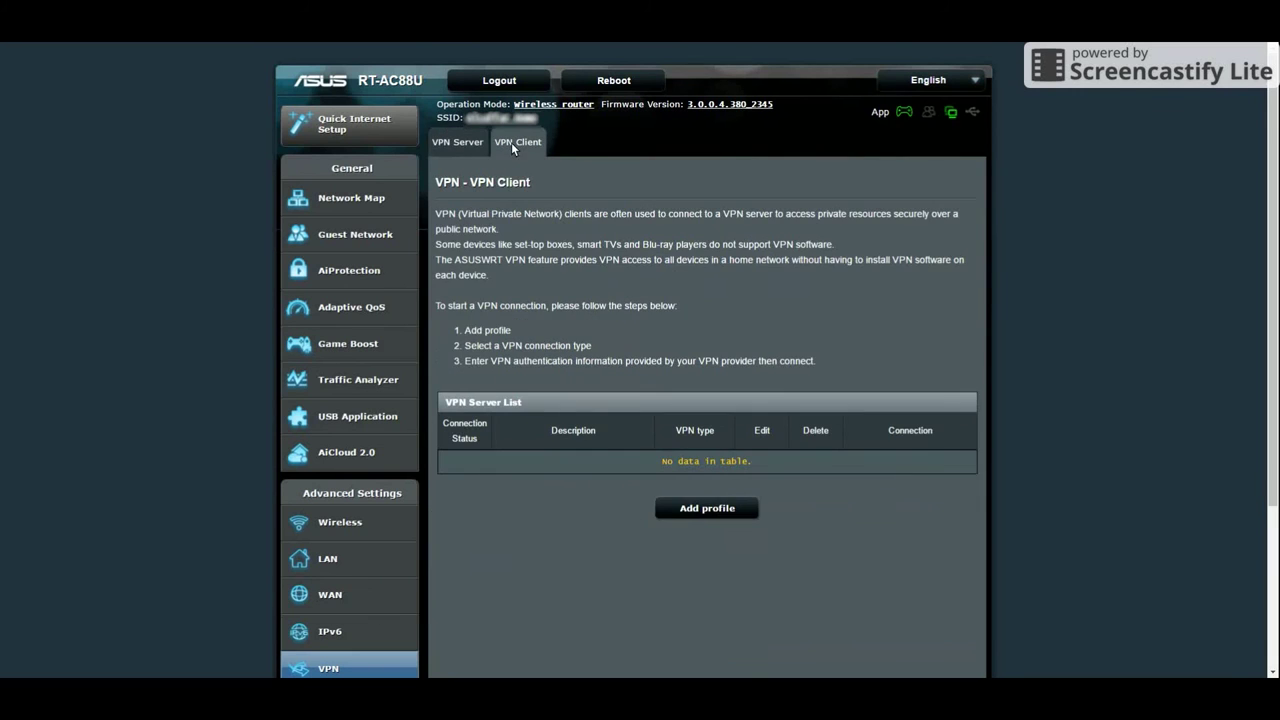
# Step: Browse the Firewall settings, covering URL Filter, Keyword Filter, Network Services Filter and IPv6 Firewall
pyautogui.scroll(-2, 420, 400)
pyautogui.click(366, 508)
pyautogui.click(509, 138)
pyautogui.click(577, 138)
pyautogui.click(674, 138)
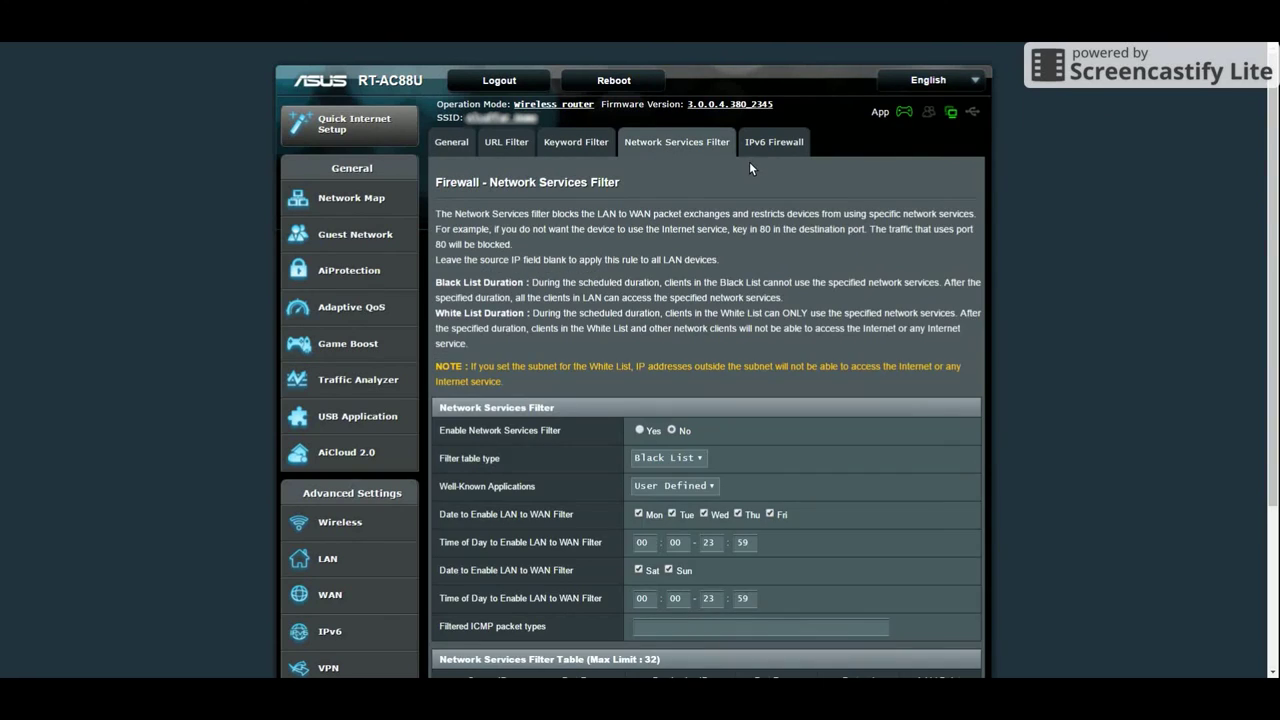
pyautogui.click(771, 138)
# Step: Browse the Administration settings, covering System, Firmware Upgrade, Restore/Save/Upload Setting and Feedback
pyautogui.scroll(-2, 522, 585)
pyautogui.click(355, 517)
pyautogui.click(536, 142)
pyautogui.scroll(-5, 892, 485)
pyautogui.scroll(5, 792, 363)
pyautogui.click(609, 142)
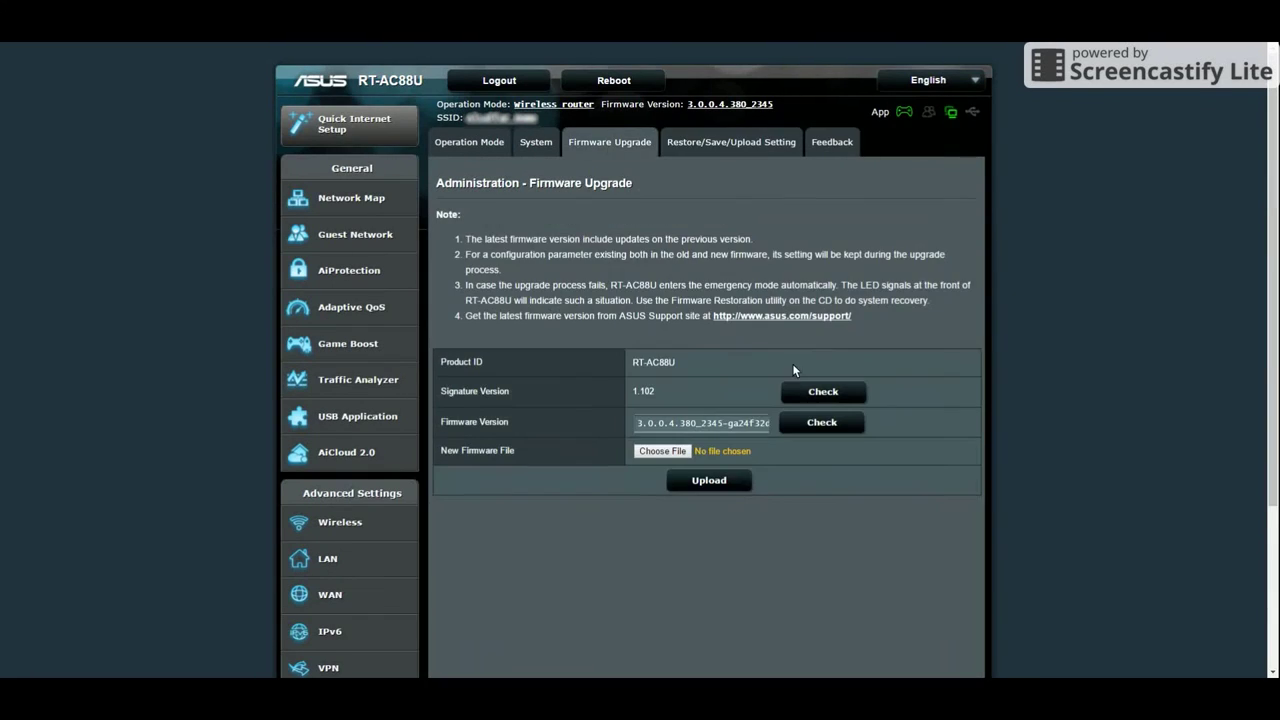
pyautogui.click(731, 142)
pyautogui.click(832, 142)
# Step: Browse the System Log, covering Wireless Log, DHCP leases, IPv6, Routing Table, Port Forwarding and Connections
pyautogui.scroll(-5, 392, 481)
pyautogui.click(350, 546)
pyautogui.click(531, 142)
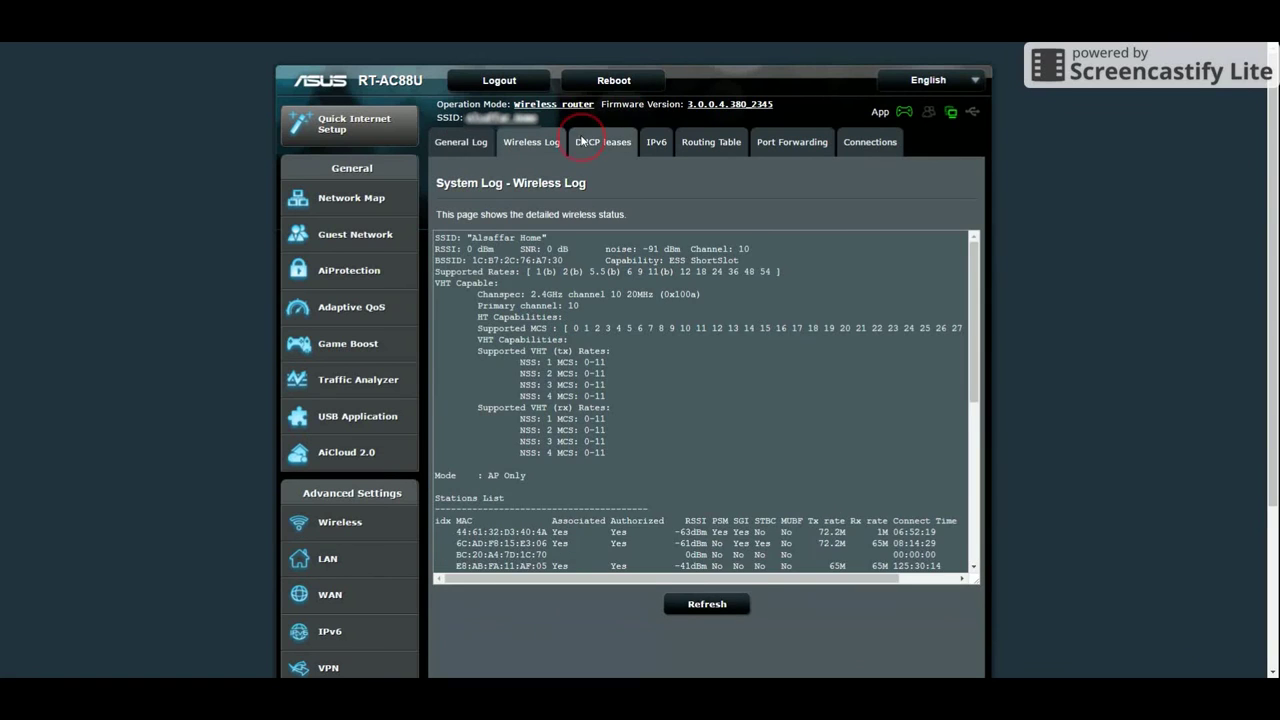
pyautogui.click(603, 142)
pyautogui.click(656, 142)
pyautogui.click(711, 142)
pyautogui.click(792, 142)
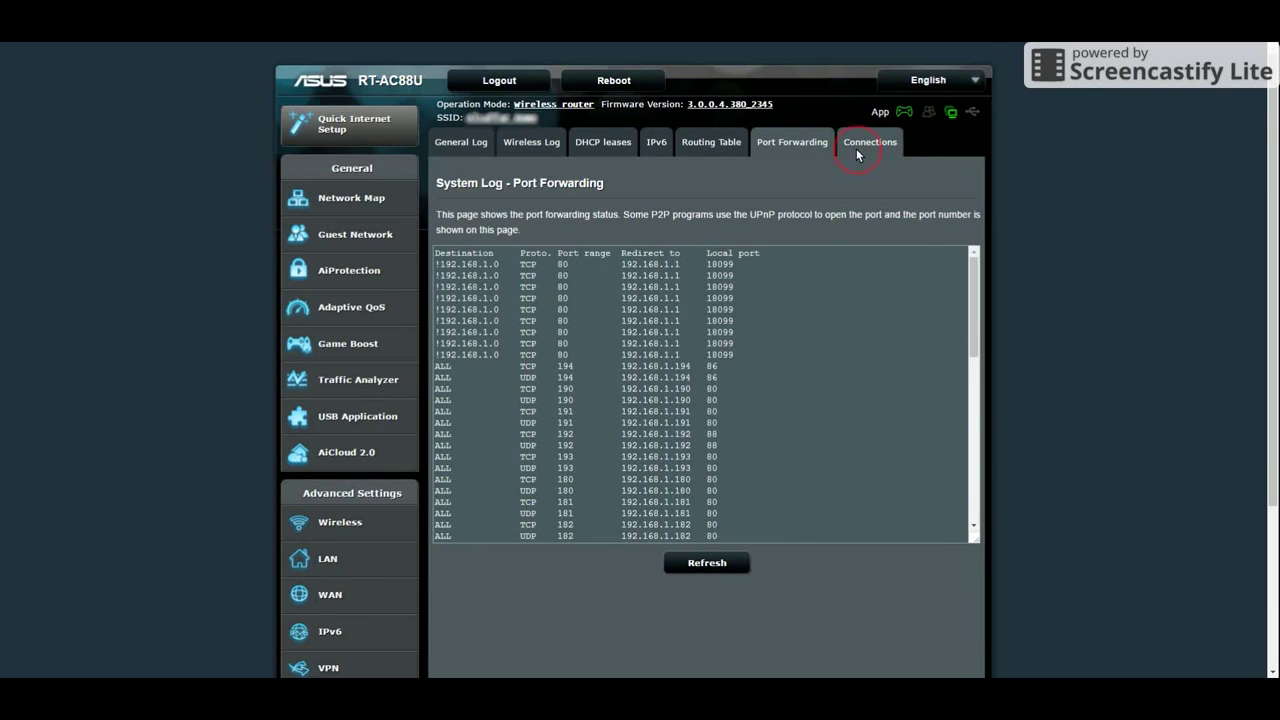
pyautogui.click(869, 142)
# Step: Open the Network Tools and view the Netstat and Wake on LAN pages
pyautogui.scroll(-3, 461, 596)
pyautogui.click(354, 588)
pyautogui.click(543, 142)
pyautogui.click(604, 142)
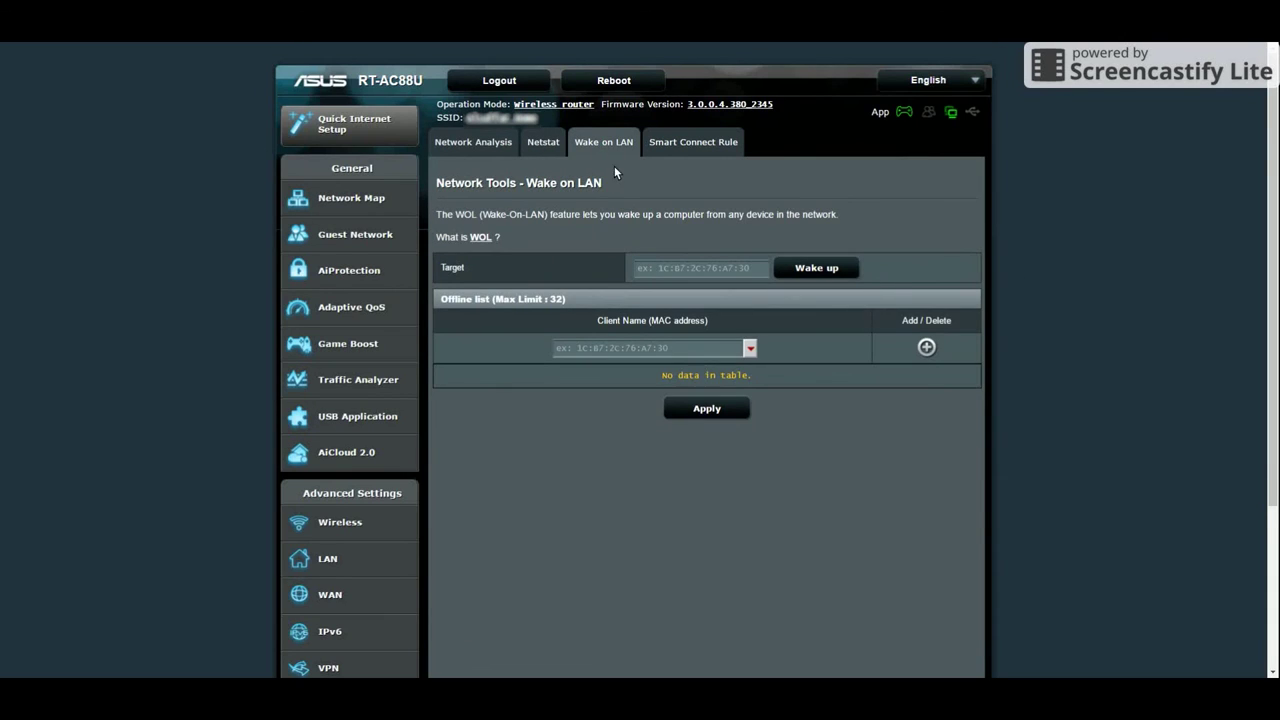